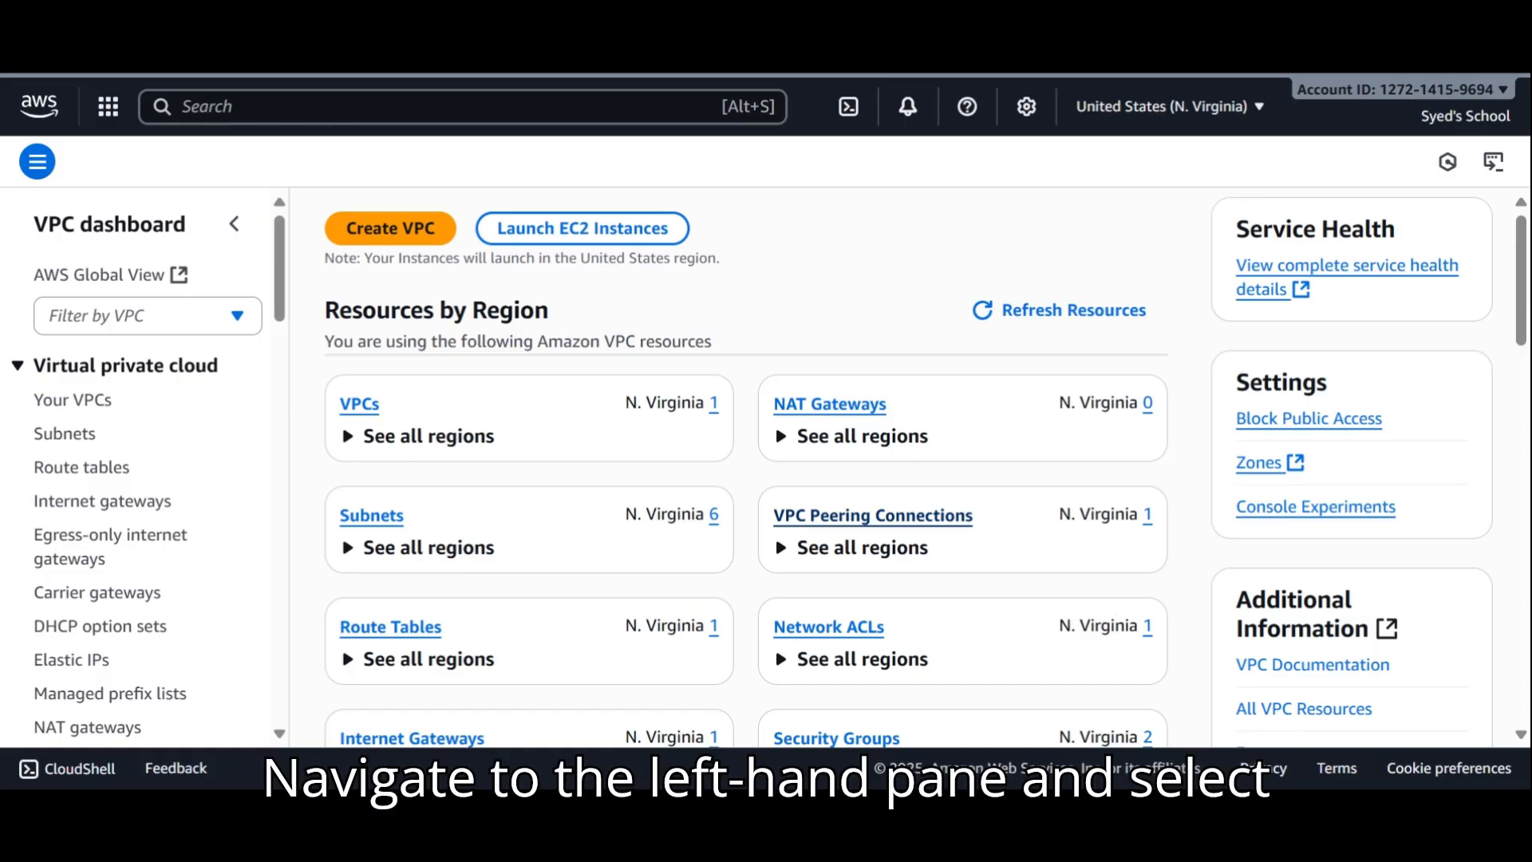
Step: Open the list of network ACLs from the VPC dashboard's Security section
{"action": "scroll", "coordinate": [164, 469], "scroll_direction": "down", "scroll_amount": 3}
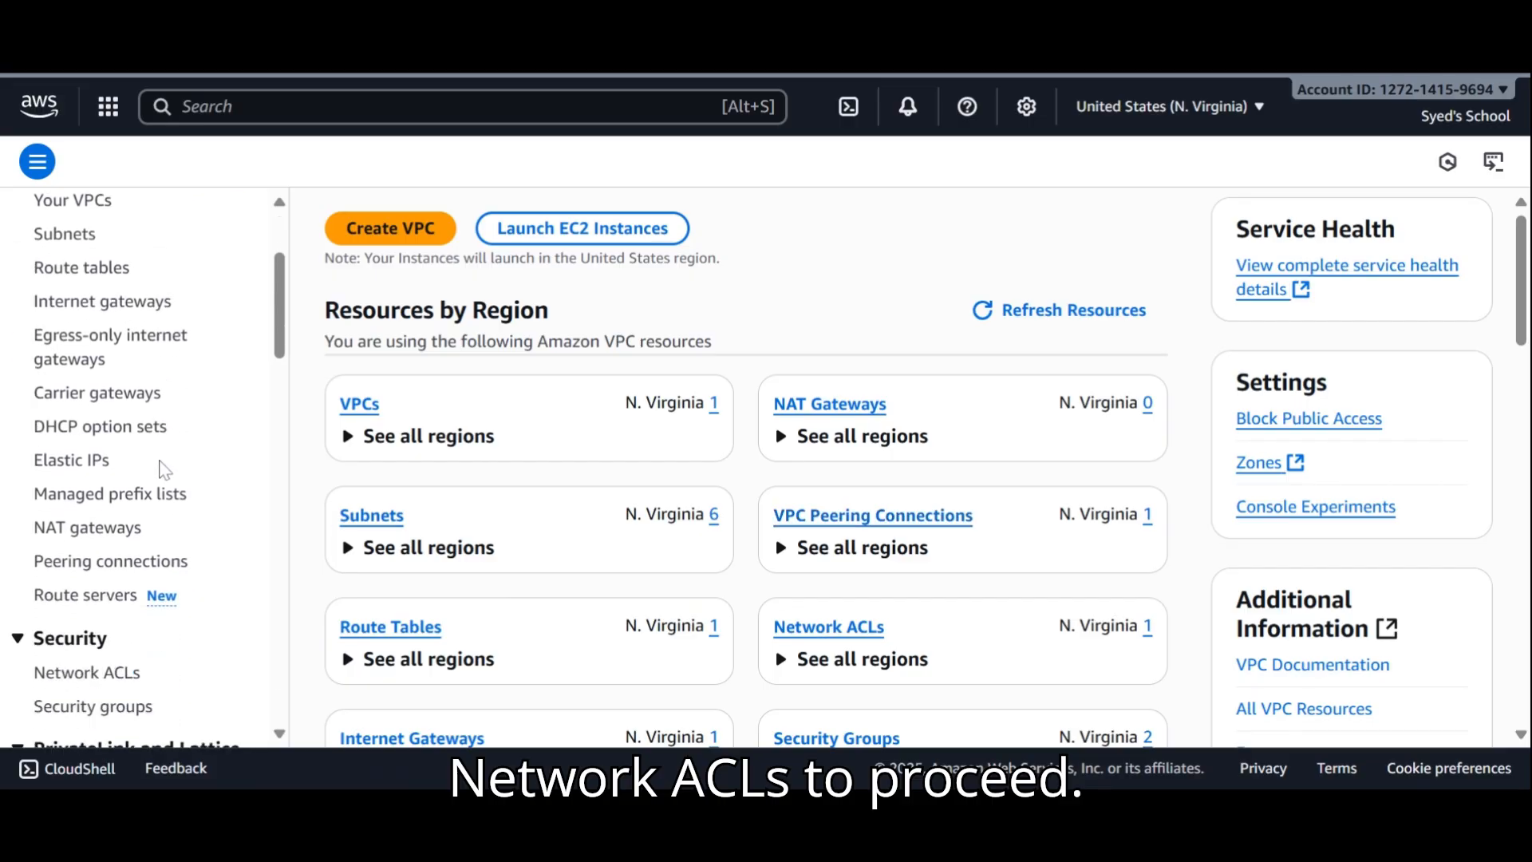
{"action": "scroll", "coordinate": [164, 469], "scroll_direction": "down", "scroll_amount": 3}
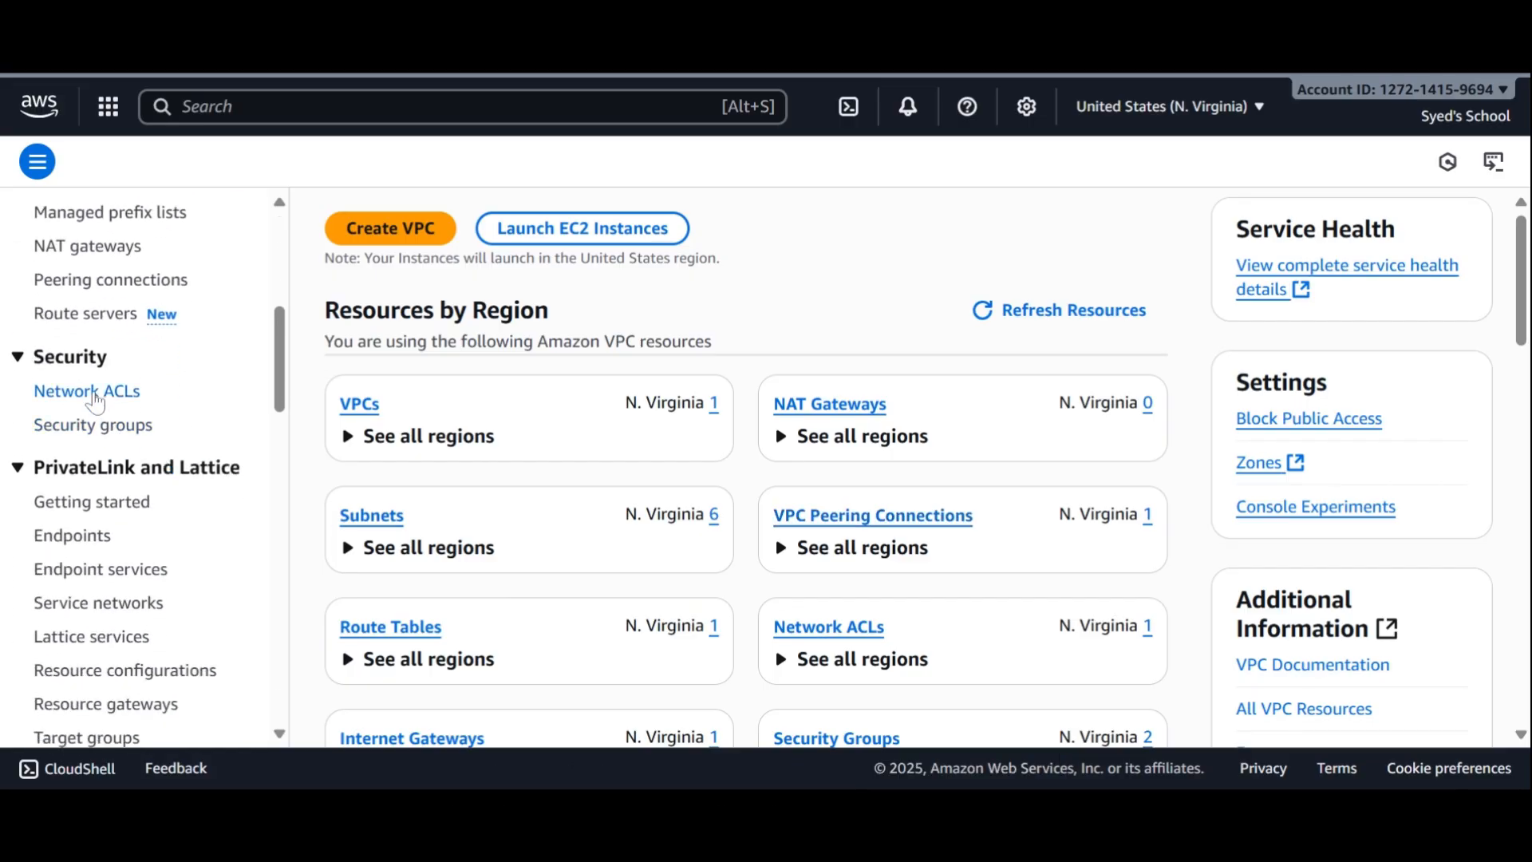
{"action": "left_click", "coordinate": [87, 391]}
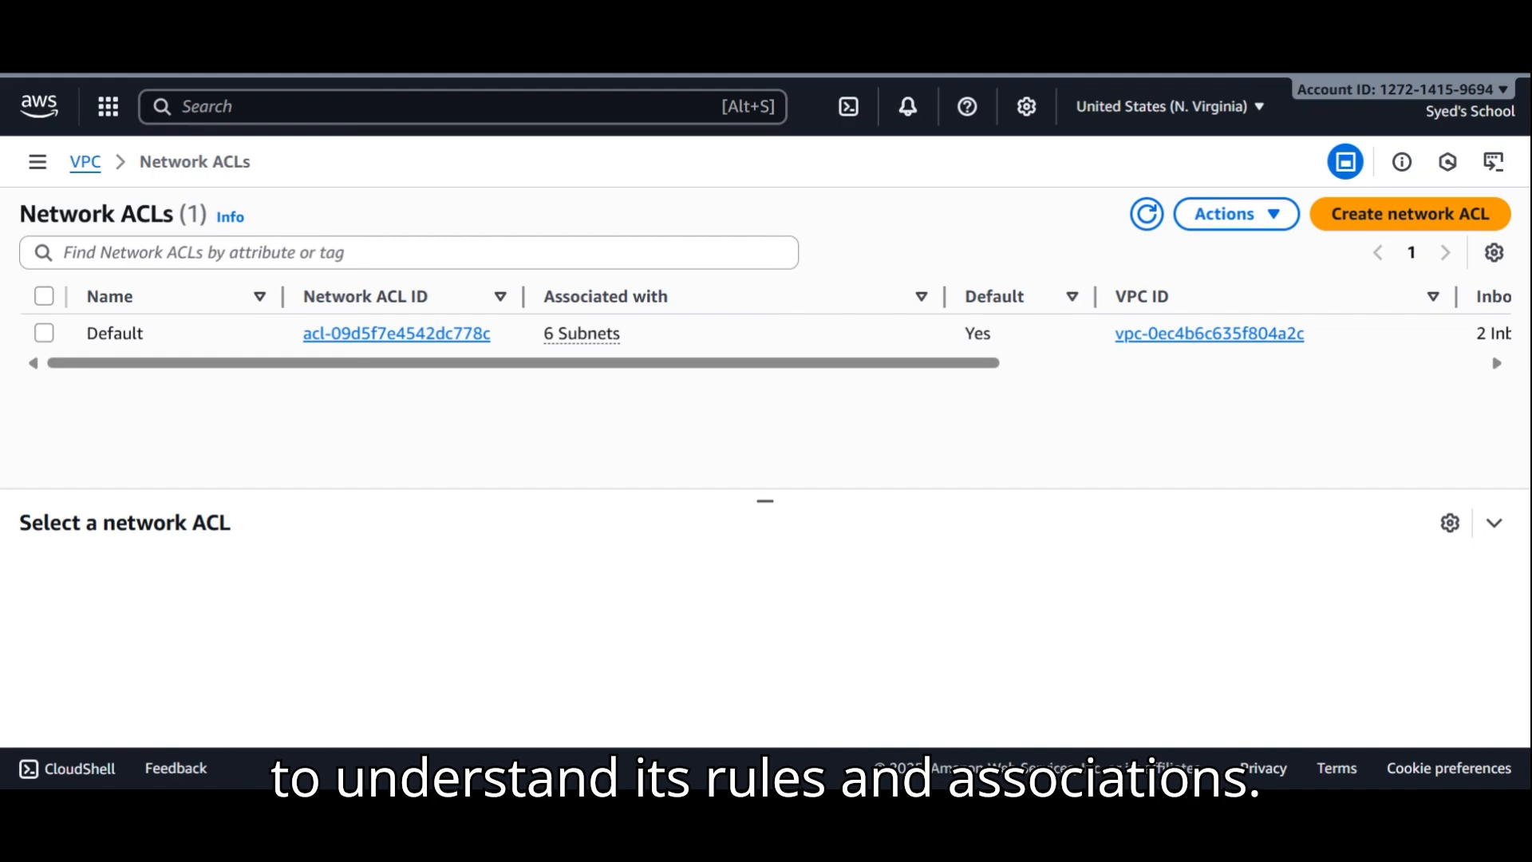
Step: Select the Default network ACL and review its details
{"action": "left_click", "coordinate": [44, 333]}
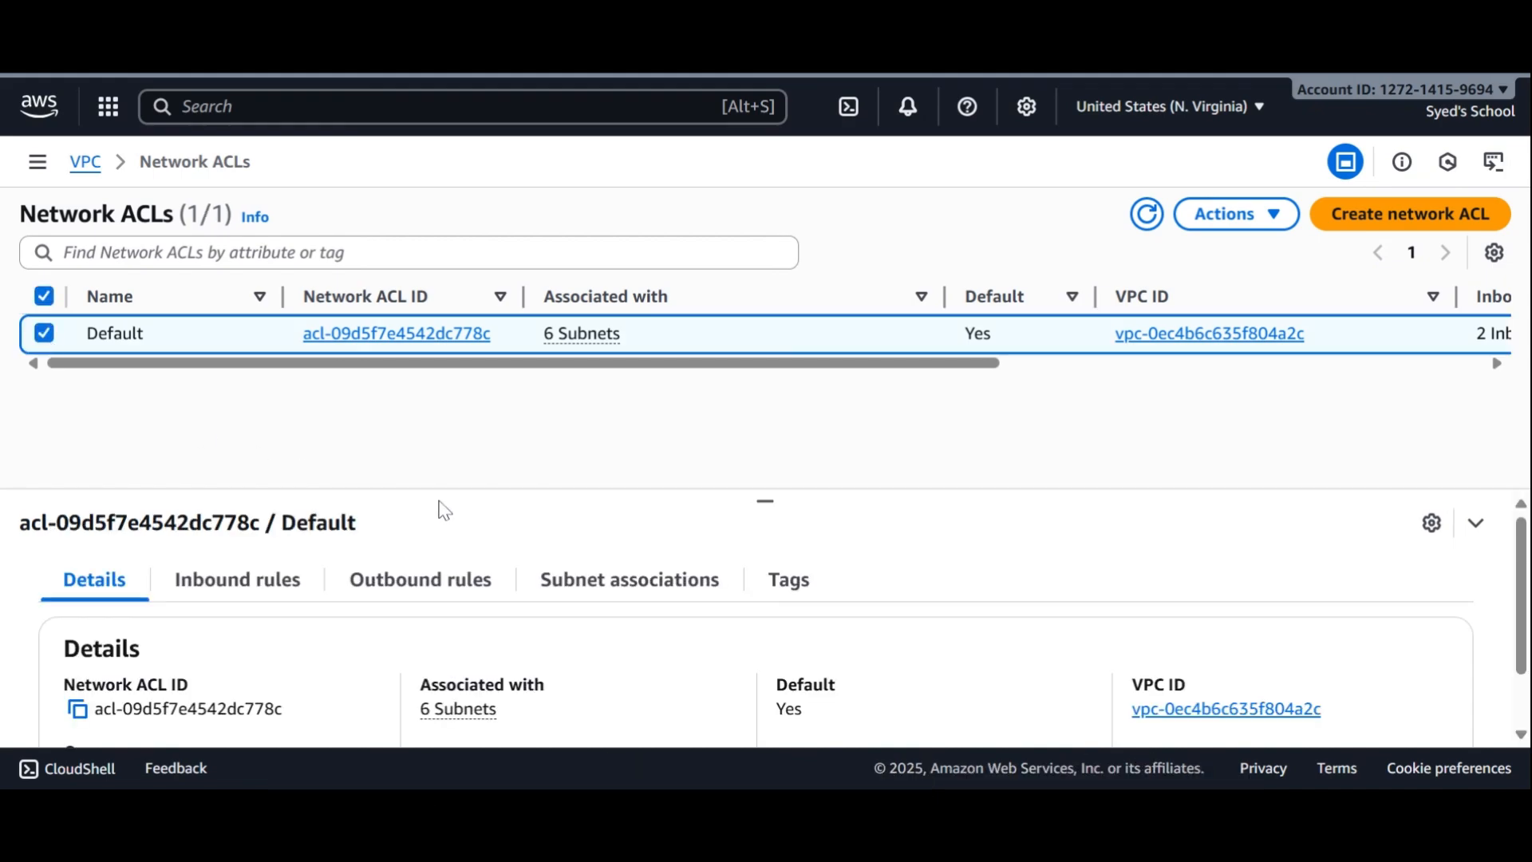
{"action": "scroll", "coordinate": [822, 645], "scroll_direction": "down", "scroll_amount": 1}
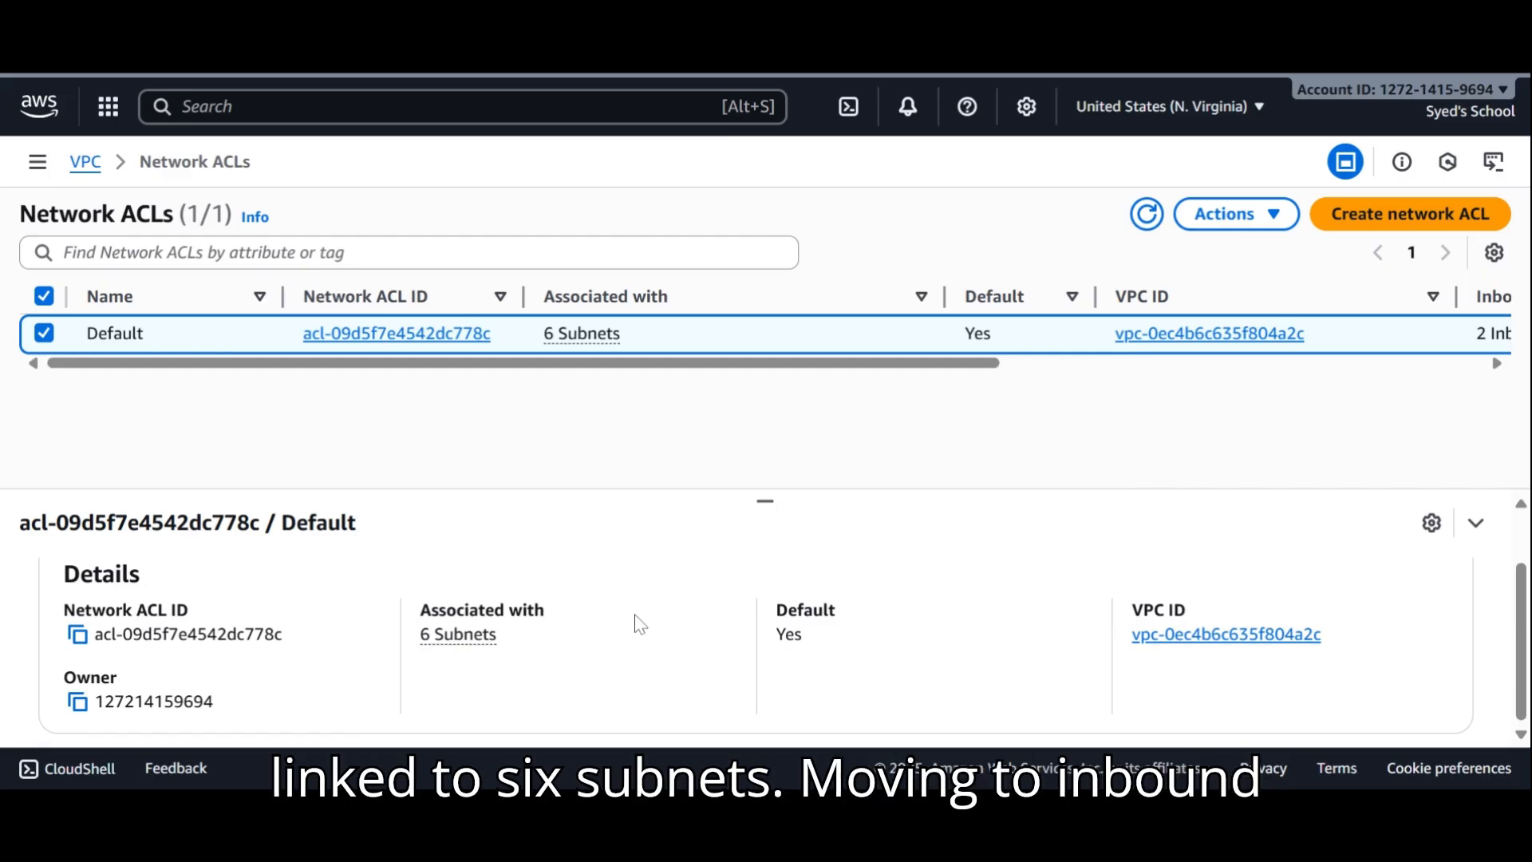
{"action": "scroll", "coordinate": [635, 624], "scroll_direction": "up", "scroll_amount": 1}
Step: Examine the inbound and outbound rules of the Default network ACL
{"action": "left_click", "coordinate": [255, 586]}
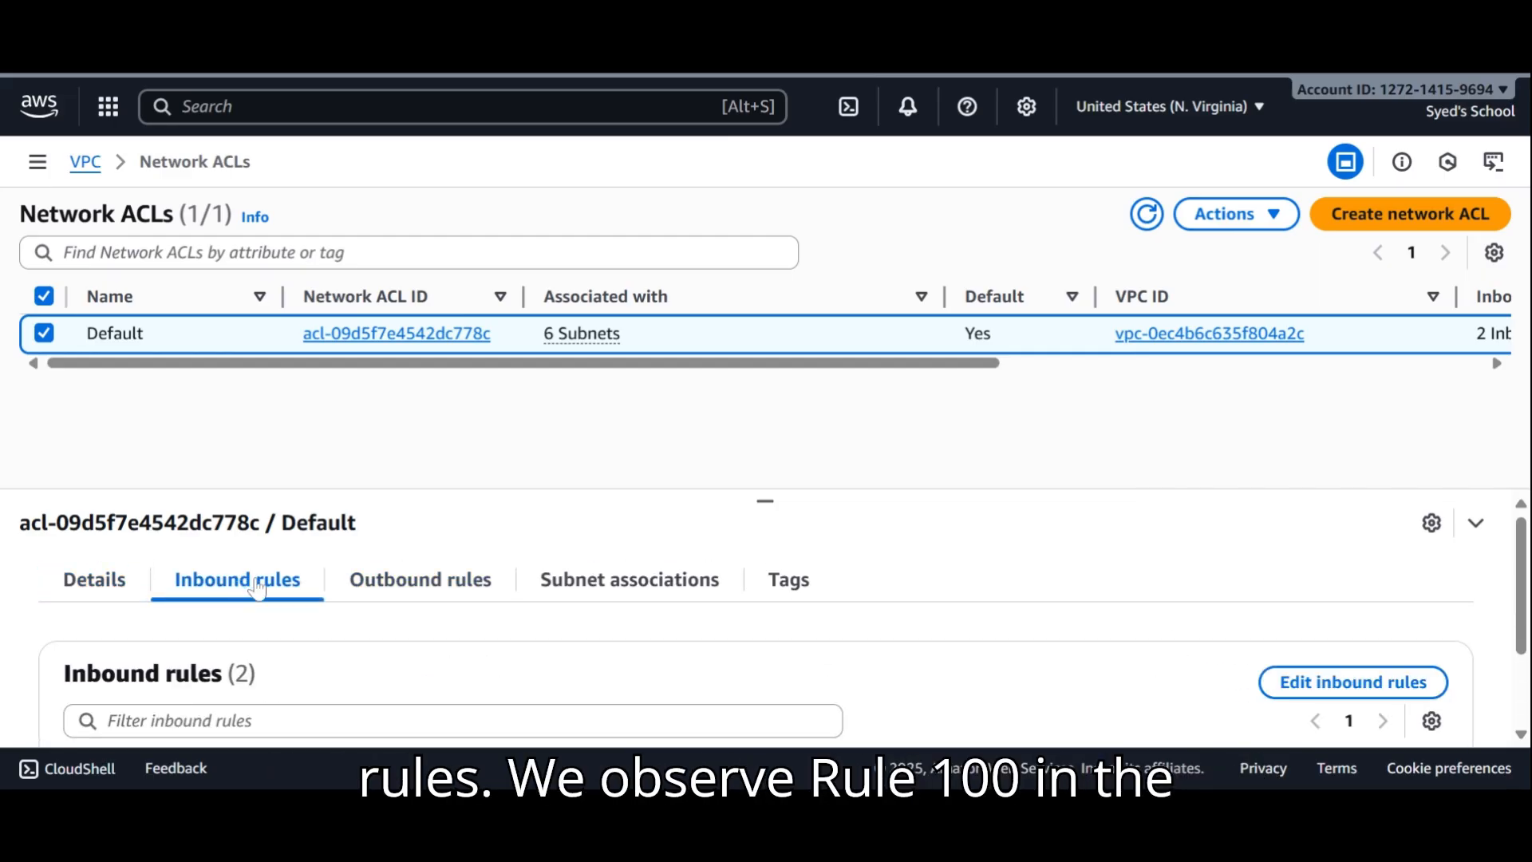
{"action": "scroll", "coordinate": [418, 648], "scroll_direction": "down", "scroll_amount": 2}
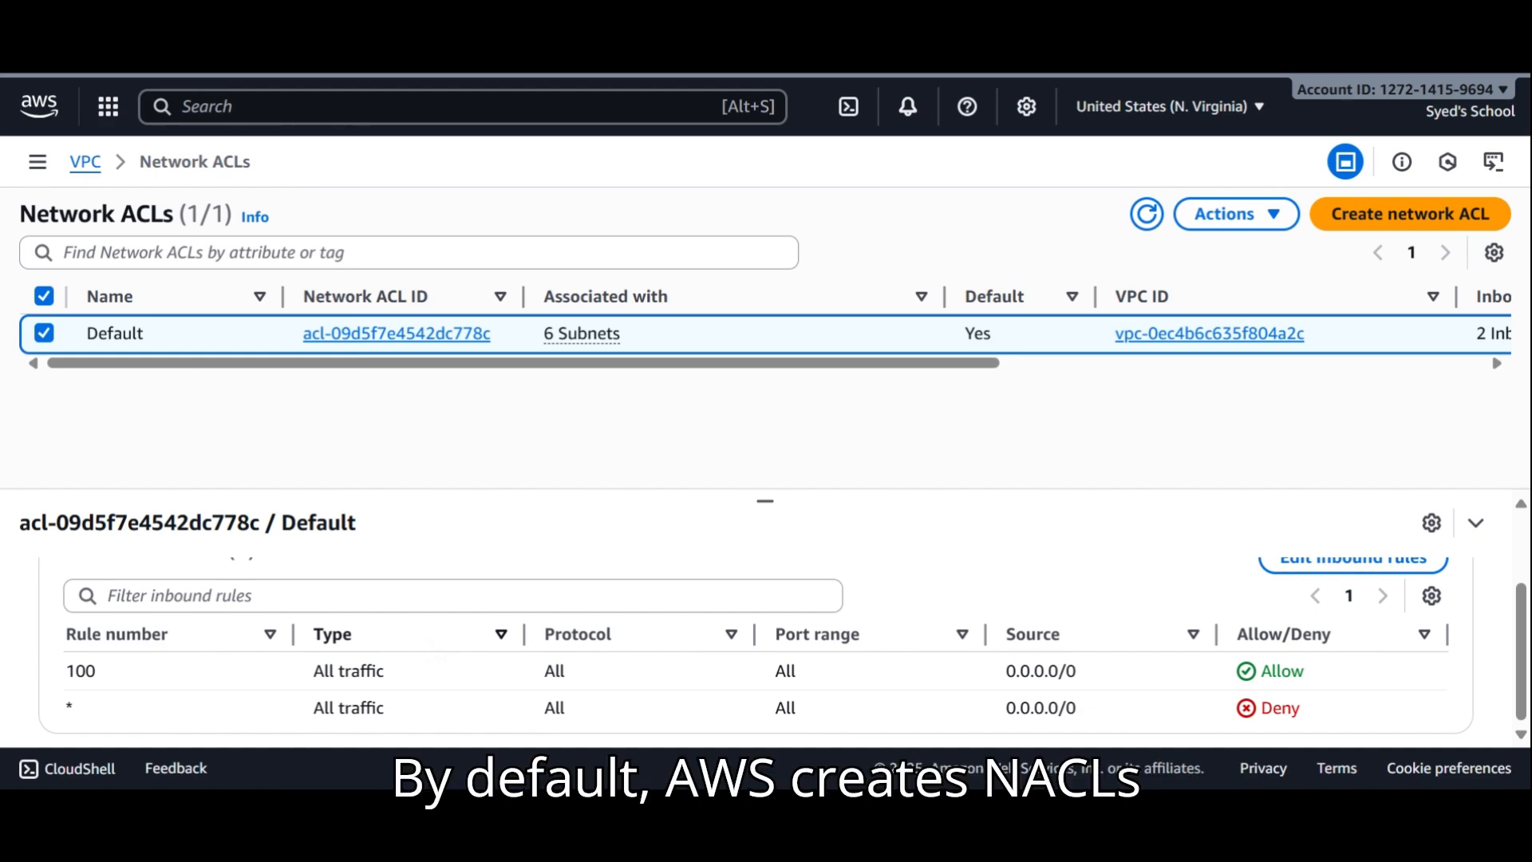
{"action": "scroll", "coordinate": [430, 654], "scroll_direction": "up", "scroll_amount": 3}
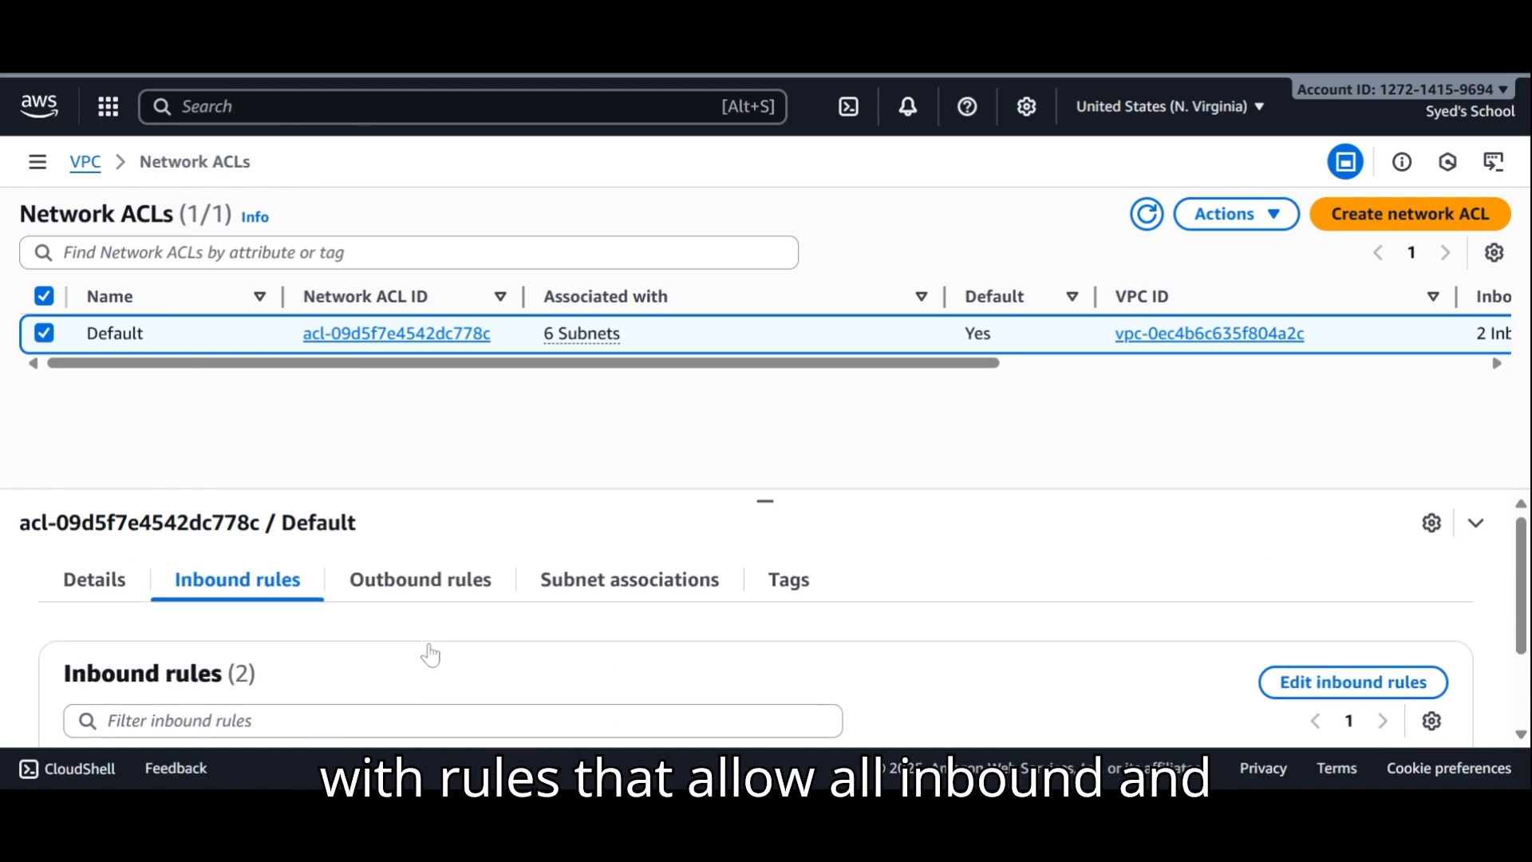
{"action": "left_click", "coordinate": [425, 581]}
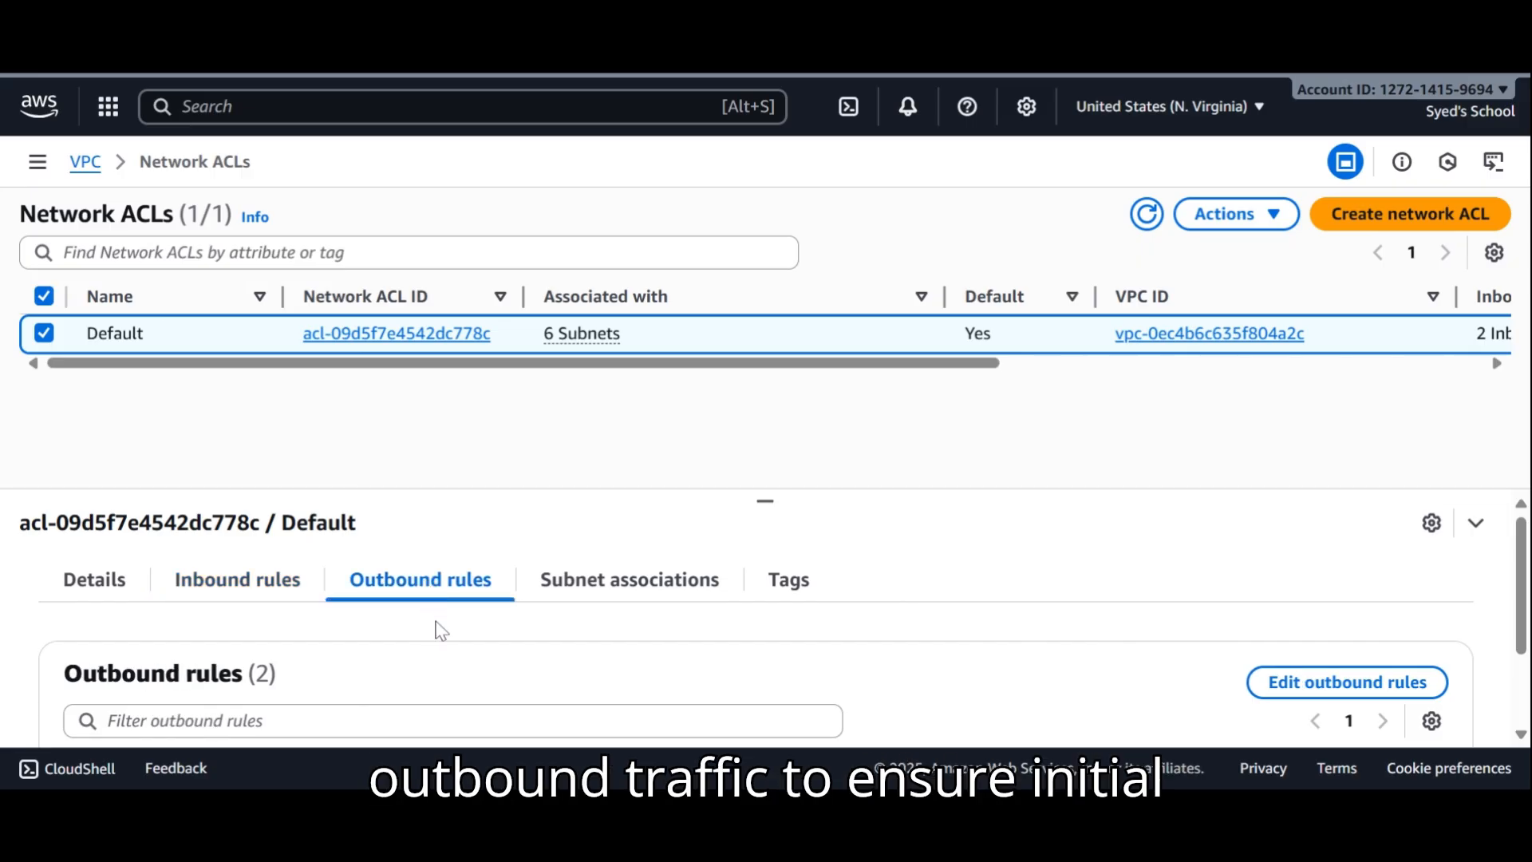
{"action": "scroll", "coordinate": [441, 630], "scroll_direction": "down", "scroll_amount": 3}
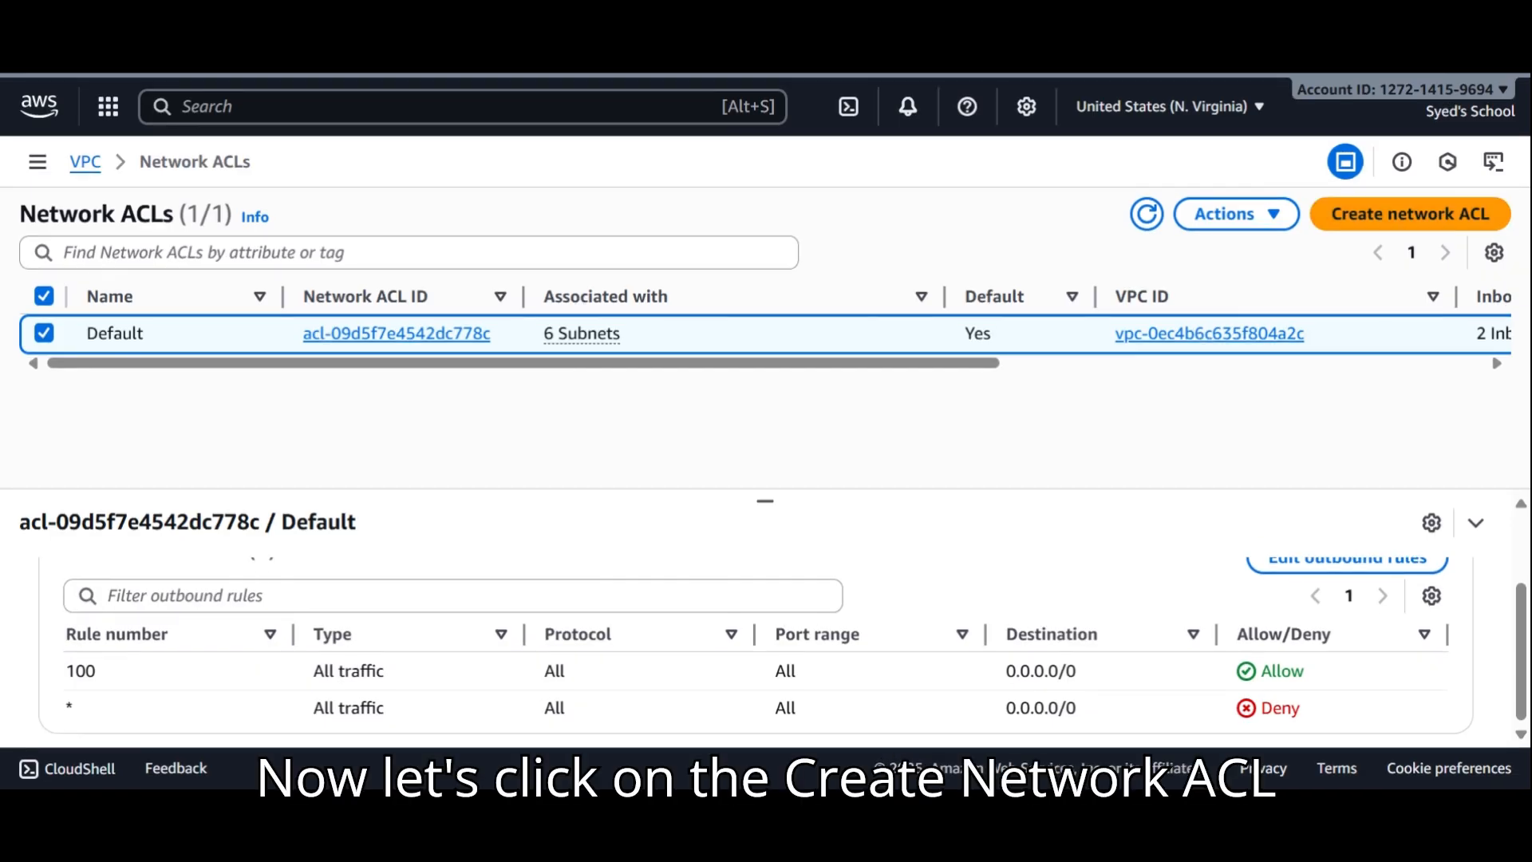
Step: Create a network ACL named DemoNACL in the default VPC
{"action": "left_click", "coordinate": [1390, 216]}
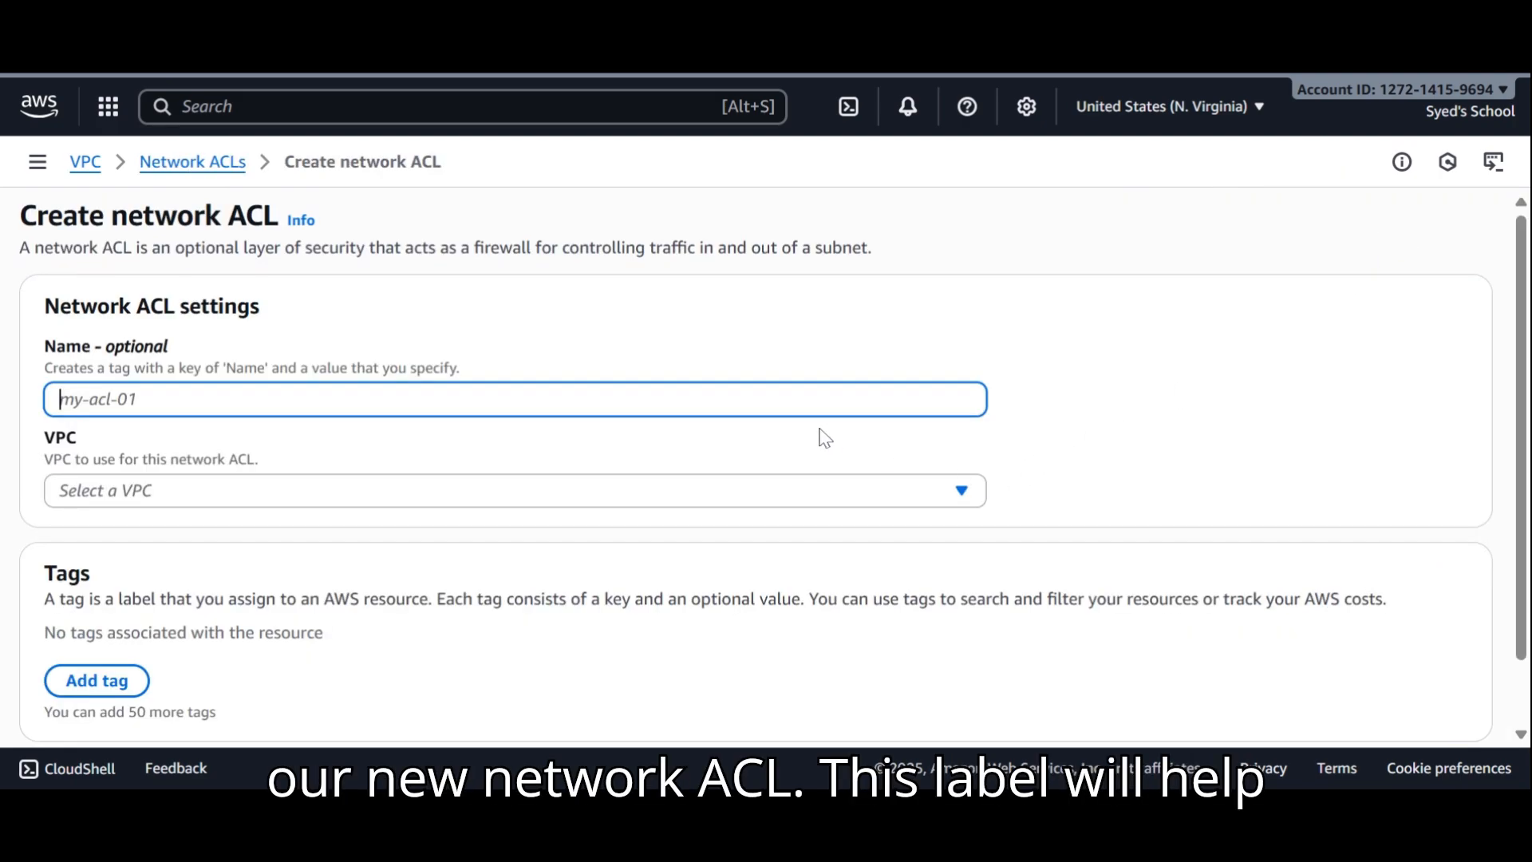
{"action": "type", "text": "Demo"}
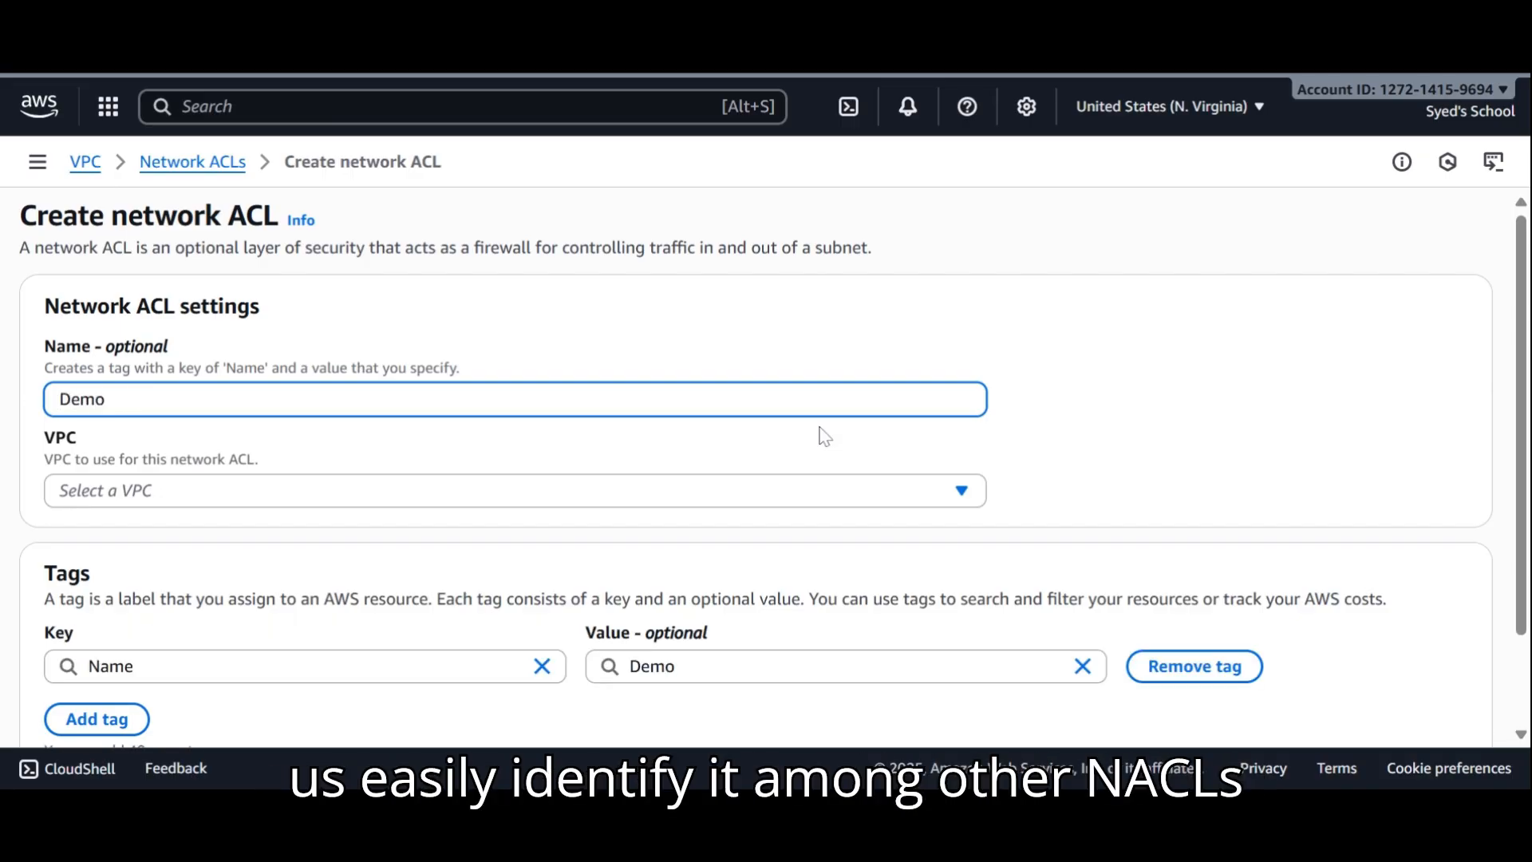
{"action": "type", "text": "NACL"}
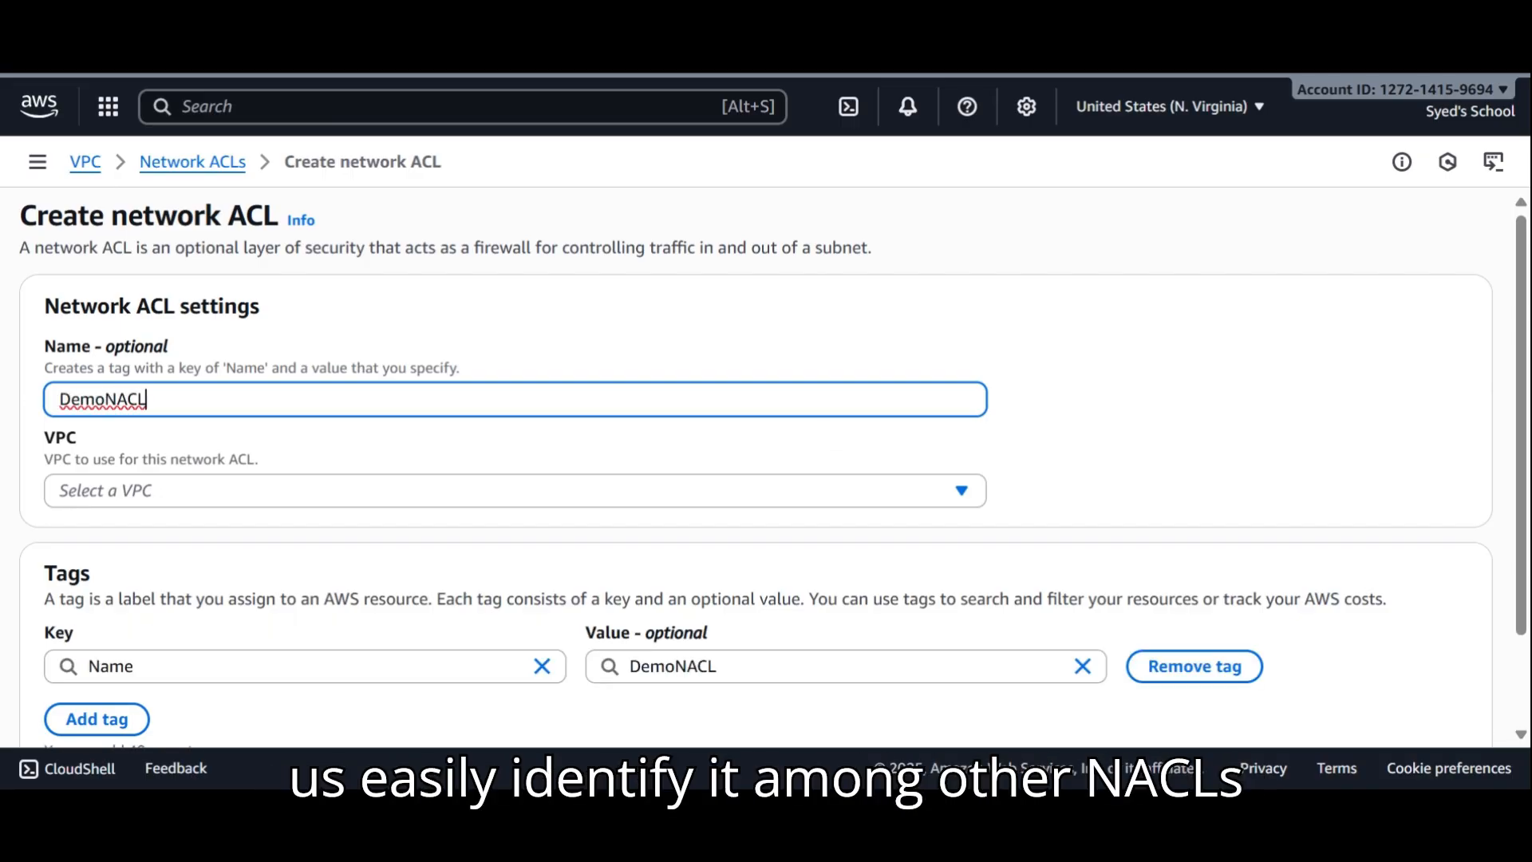
{"action": "left_click", "coordinate": [794, 491]}
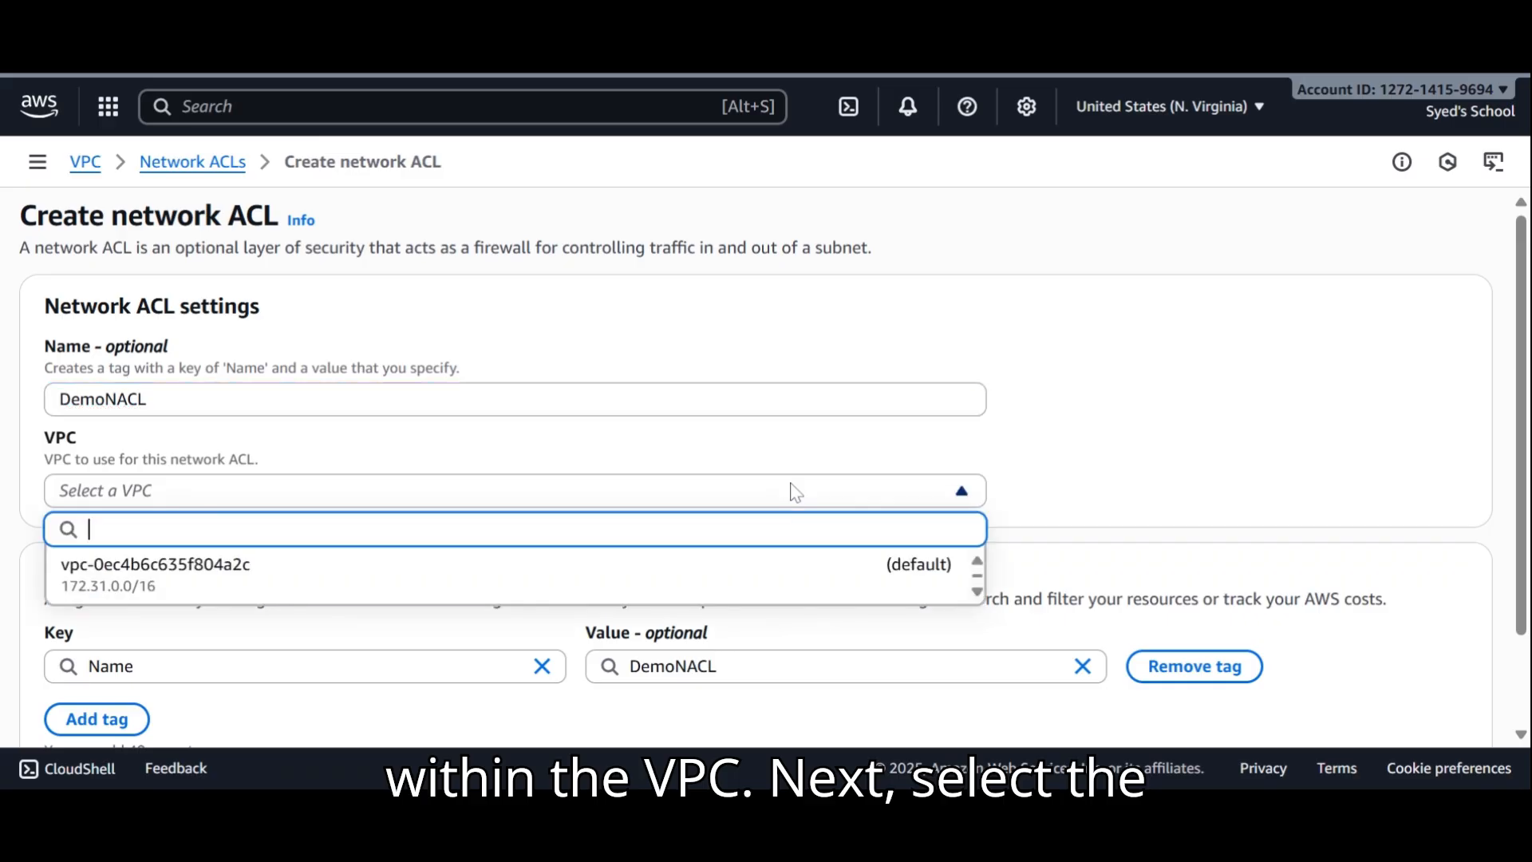
{"action": "left_click", "coordinate": [780, 566]}
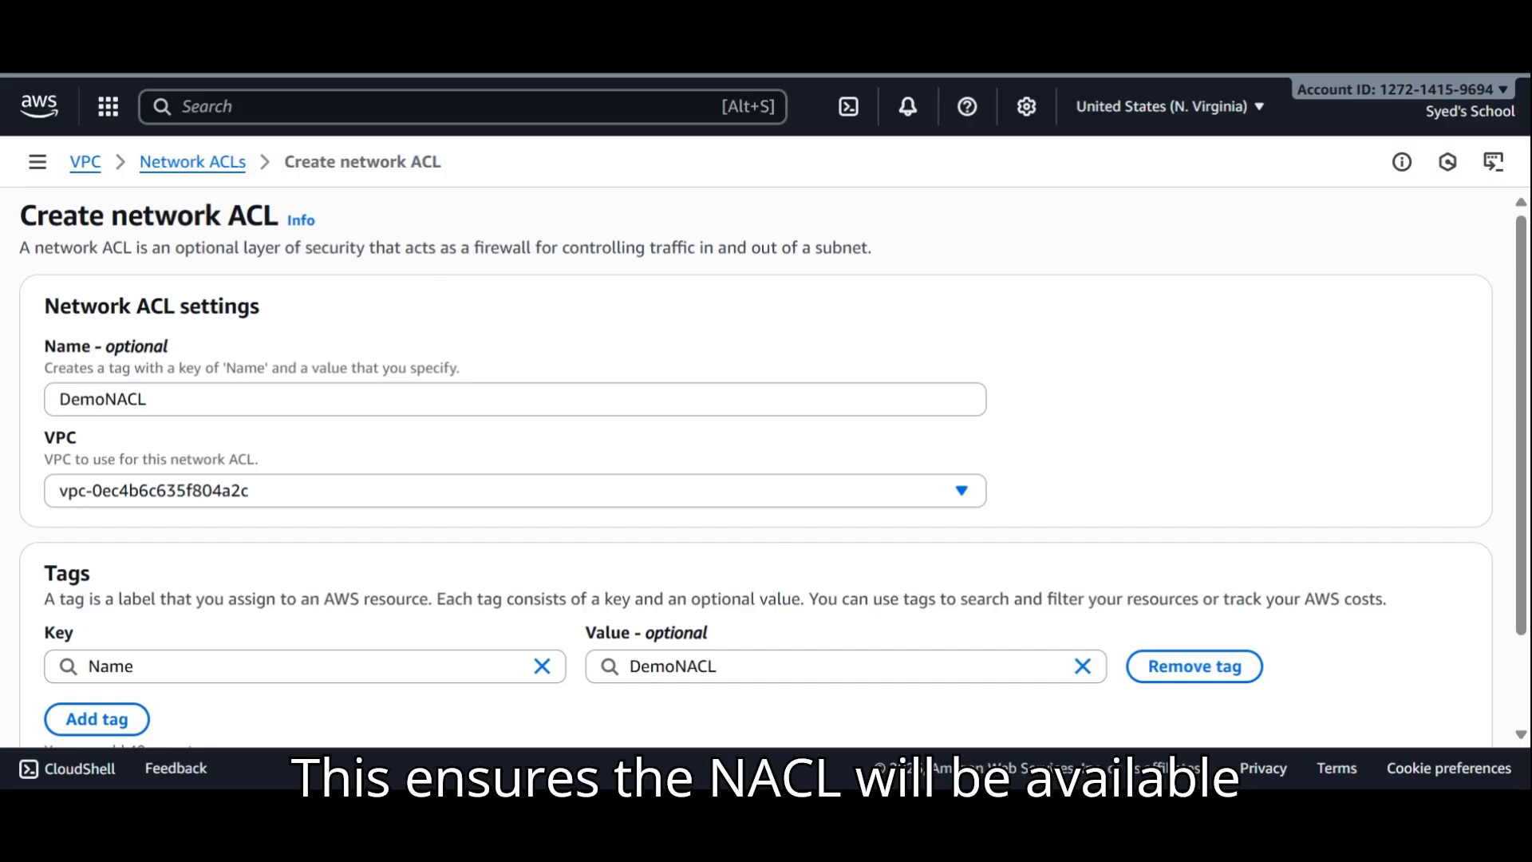
{"action": "scroll", "coordinate": [779, 564], "scroll_direction": "down", "scroll_amount": 2}
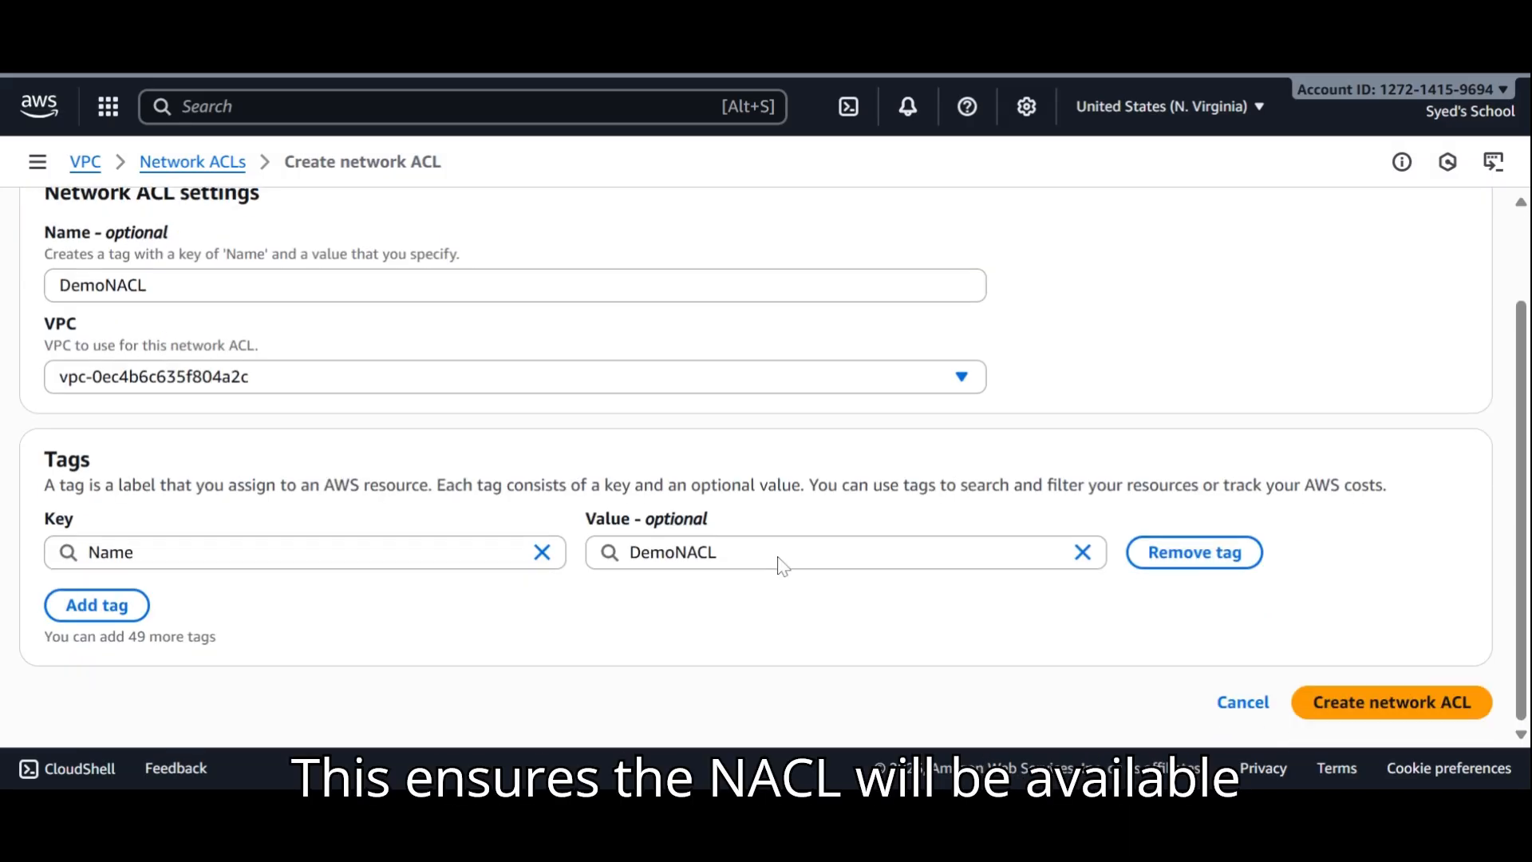
{"action": "left_click", "coordinate": [1382, 707]}
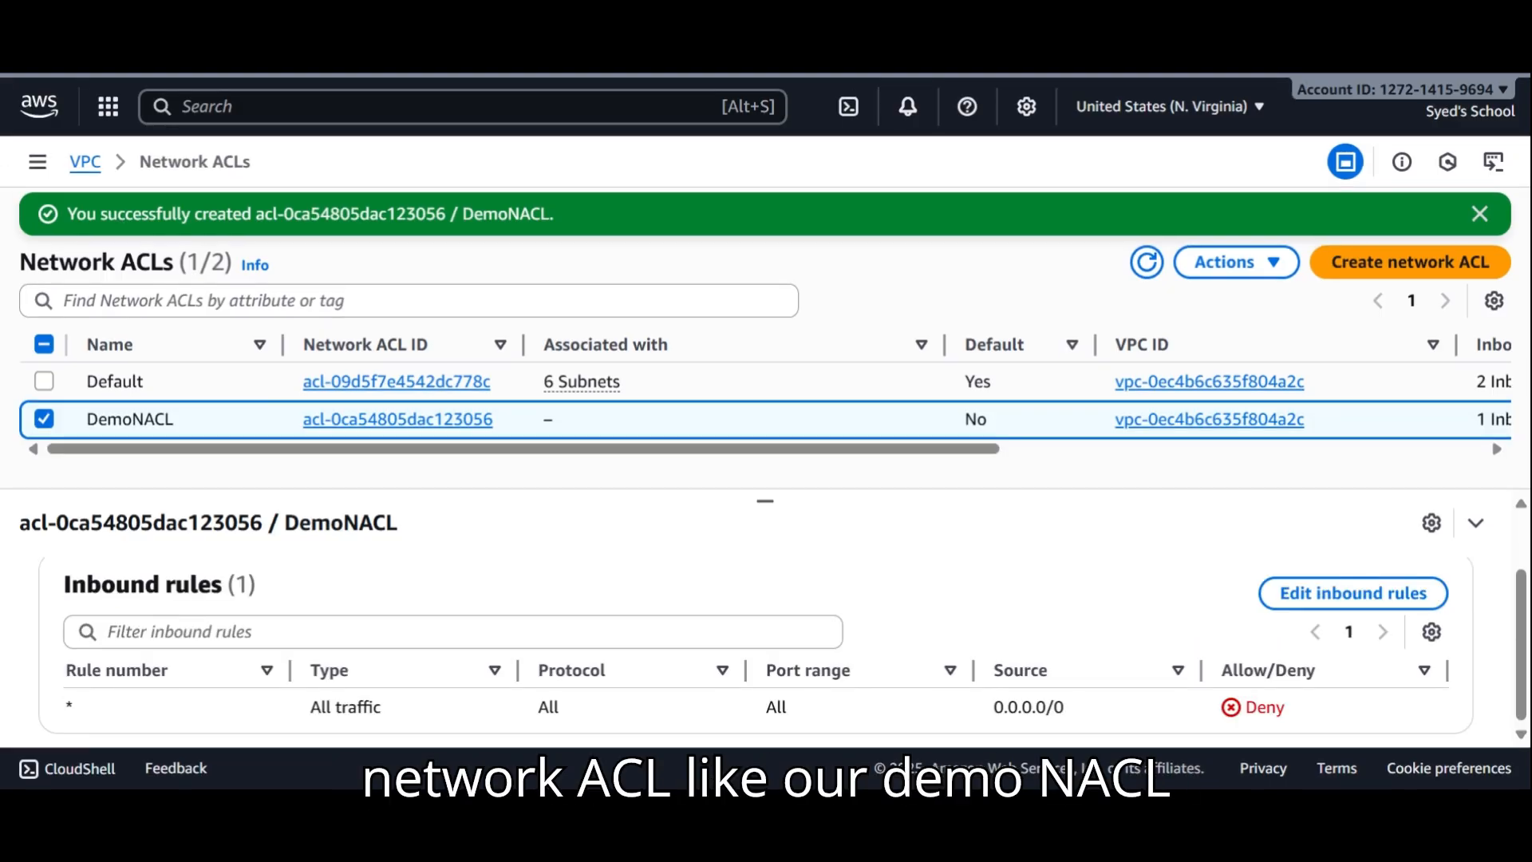
Step: Review the outbound rules of the DemoNACL network ACL
{"action": "scroll", "coordinate": [539, 576], "scroll_direction": "up", "scroll_amount": 2}
{"action": "left_click", "coordinate": [444, 588]}
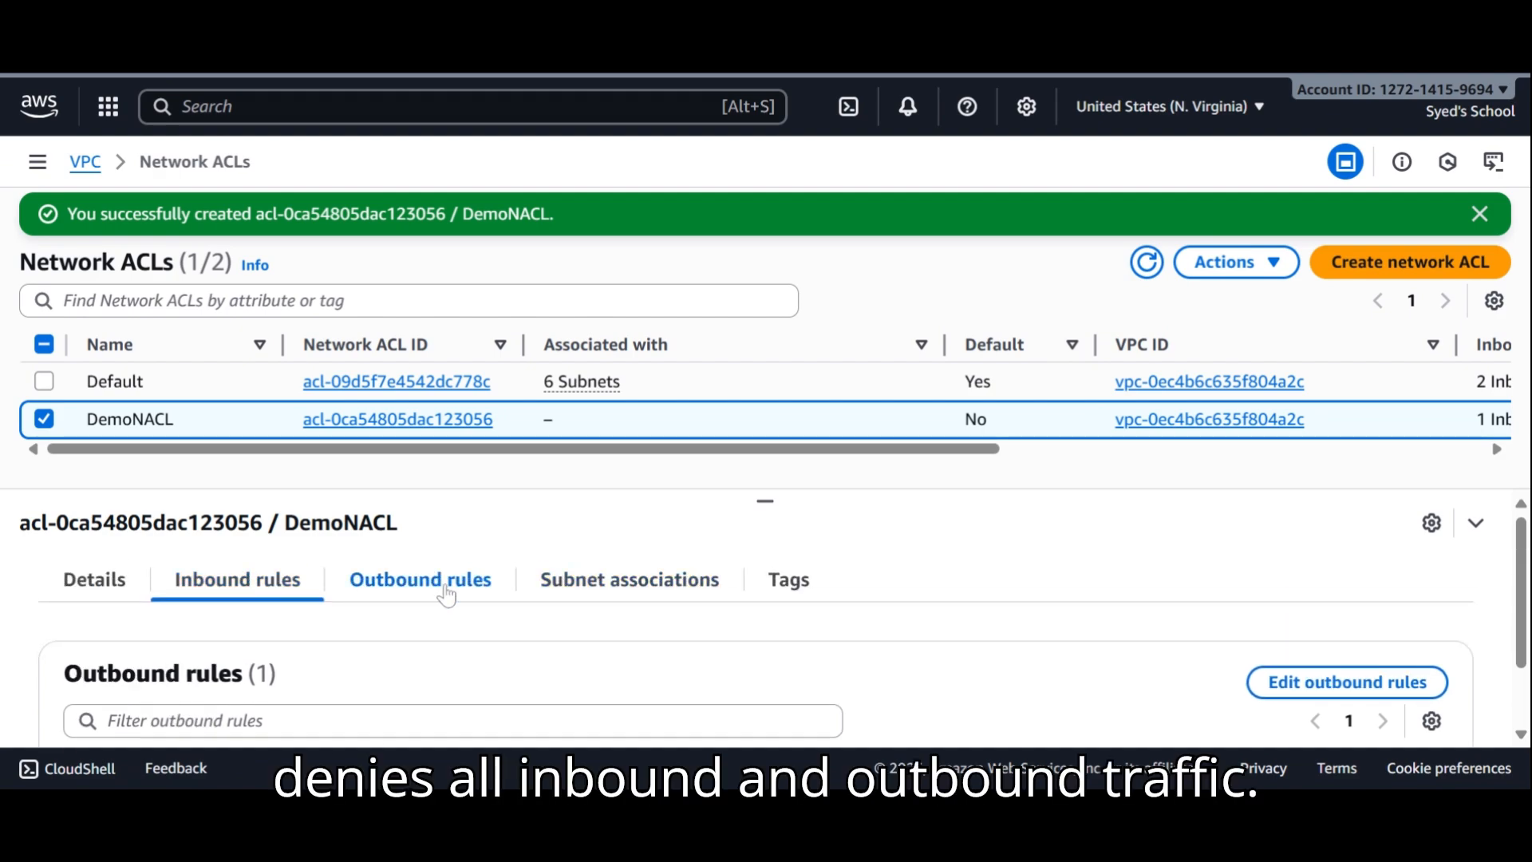
{"action": "scroll", "coordinate": [630, 680], "scroll_direction": "down", "scroll_amount": 2}
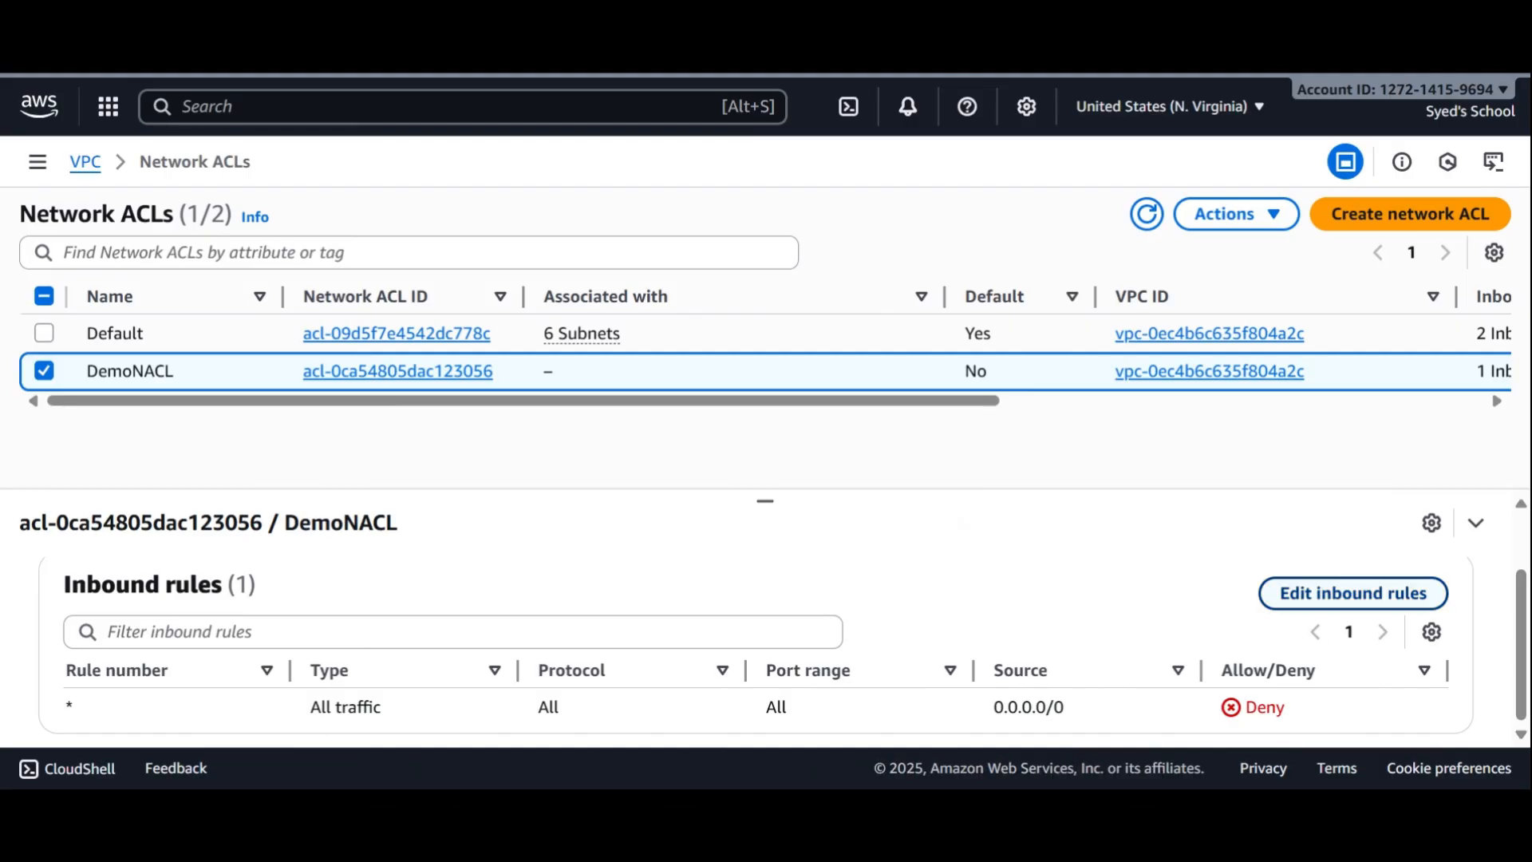
Step: Add inbound rule 100 to DemoNACL with the type HTTP (80)
{"action": "left_click", "coordinate": [1354, 602]}
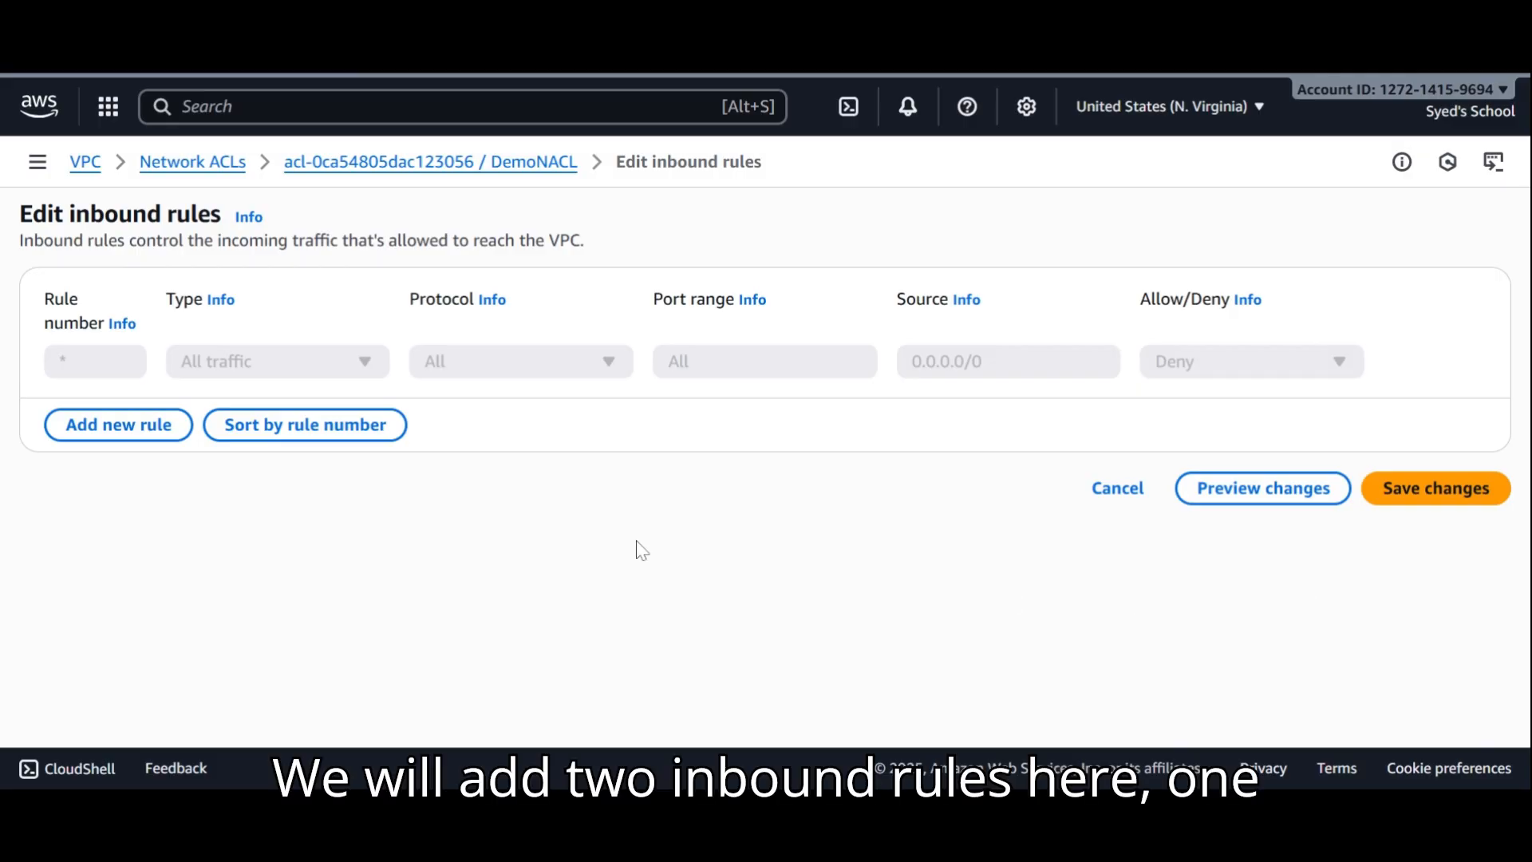
{"action": "left_click", "coordinate": [98, 429]}
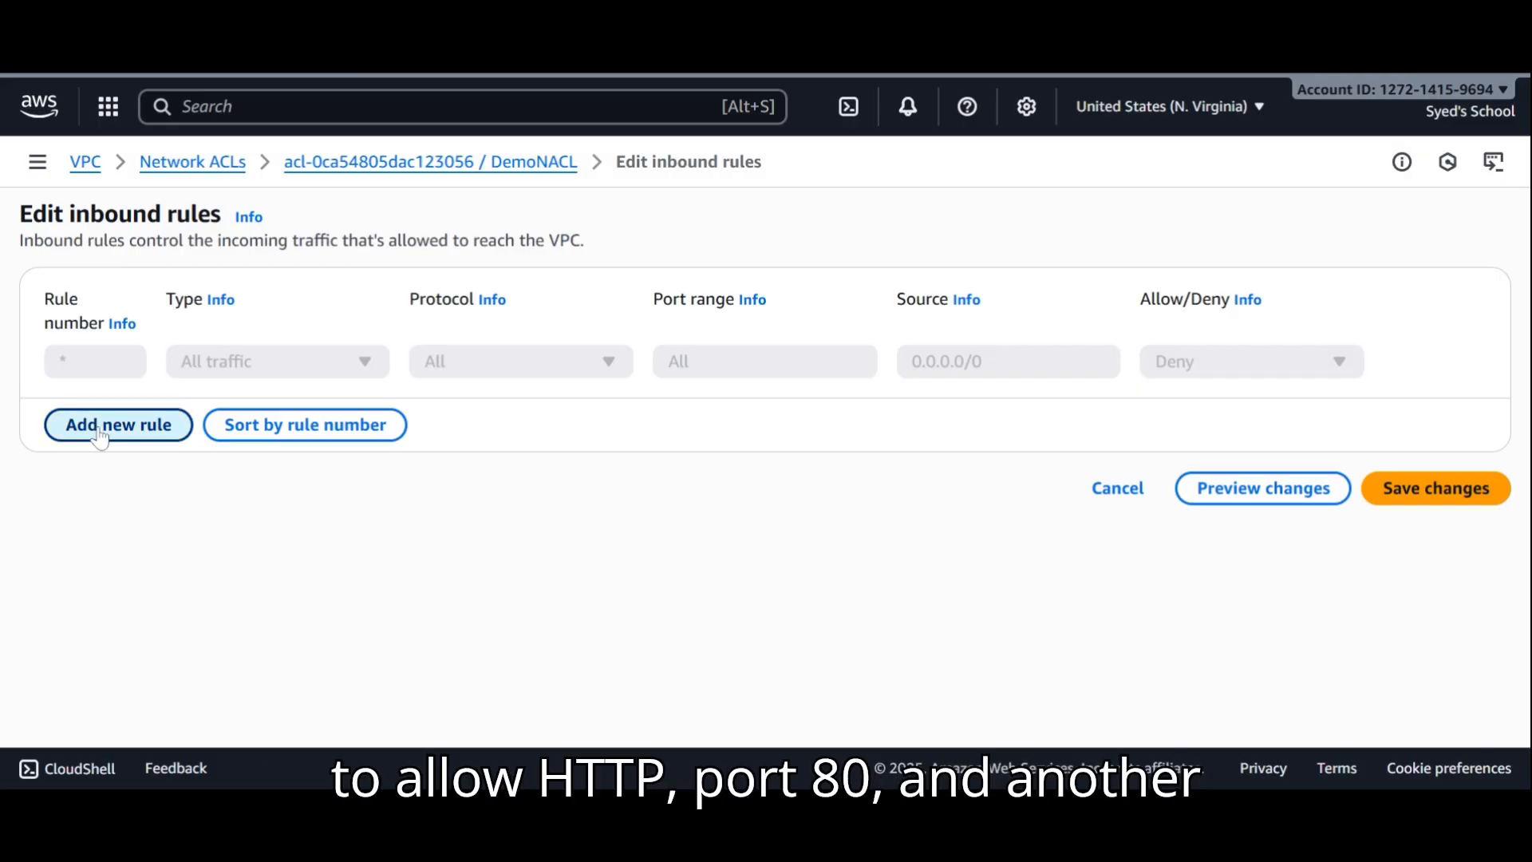
{"action": "left_click", "coordinate": [95, 362]}
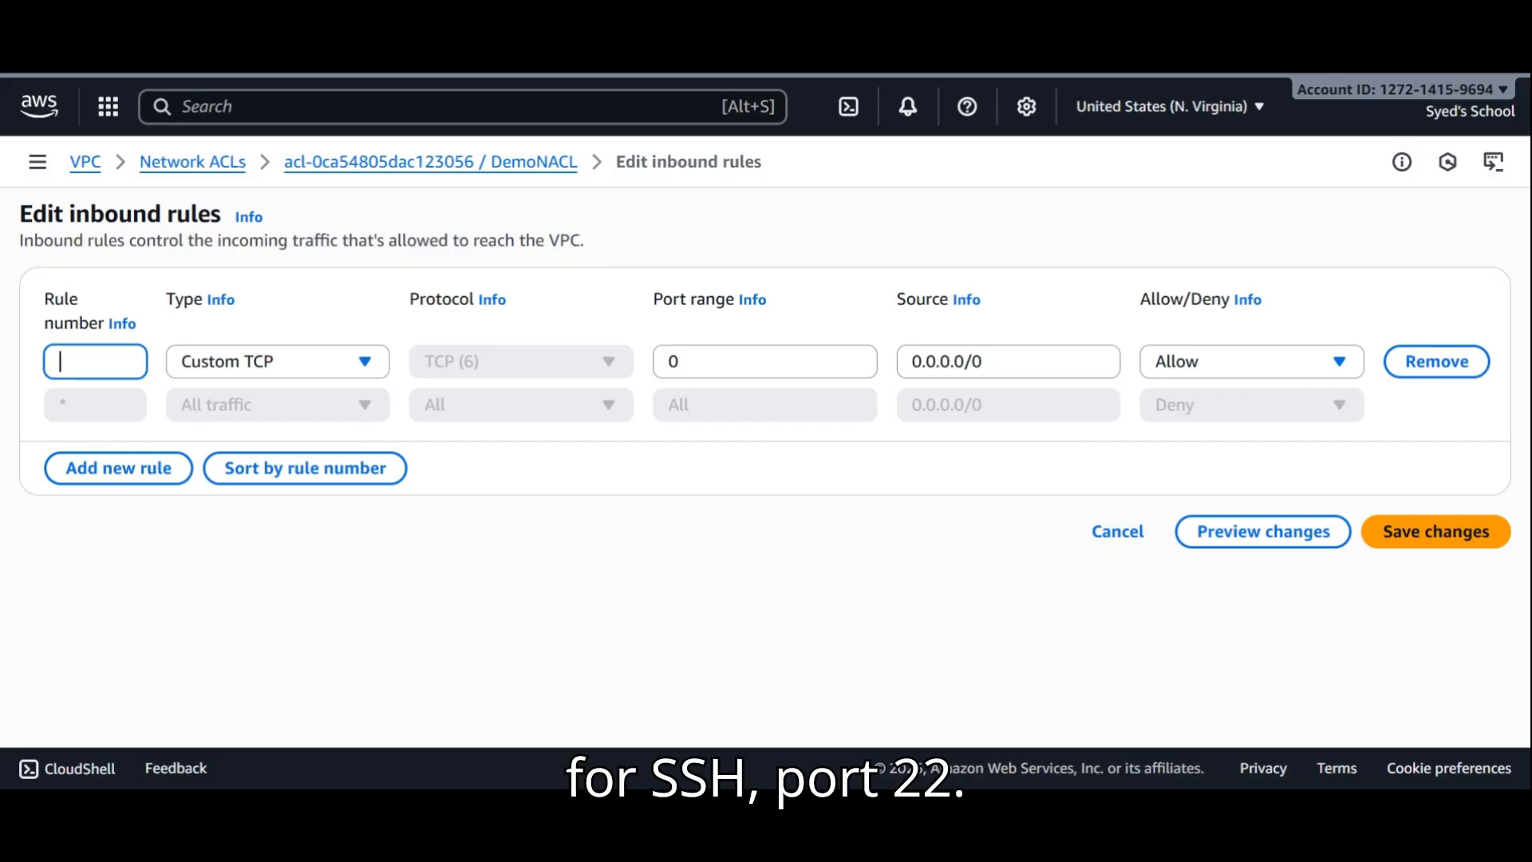
{"action": "type", "text": "100"}
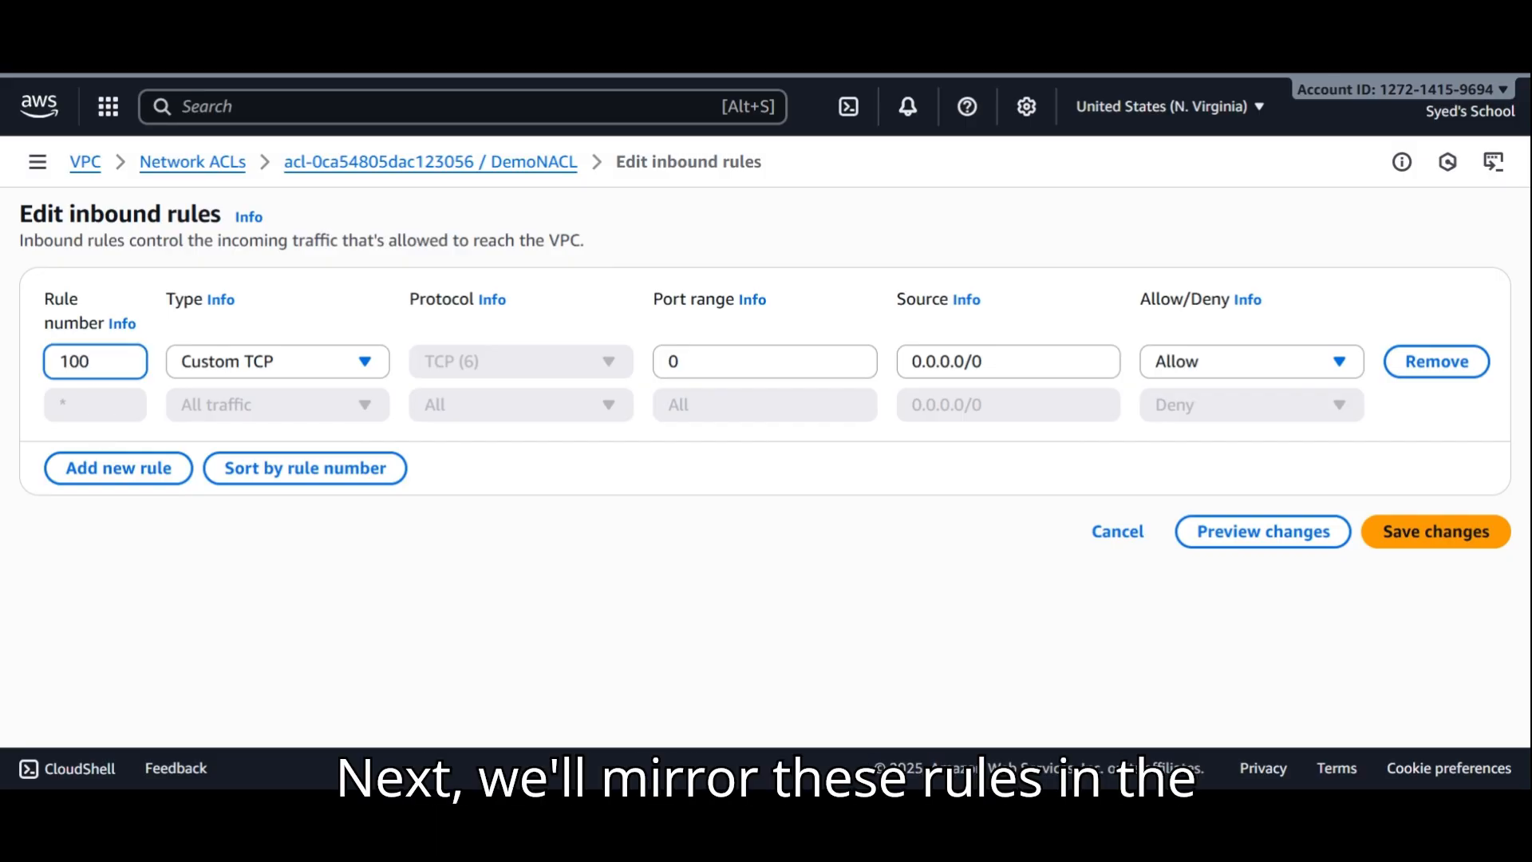
{"action": "left_click", "coordinate": [279, 367]}
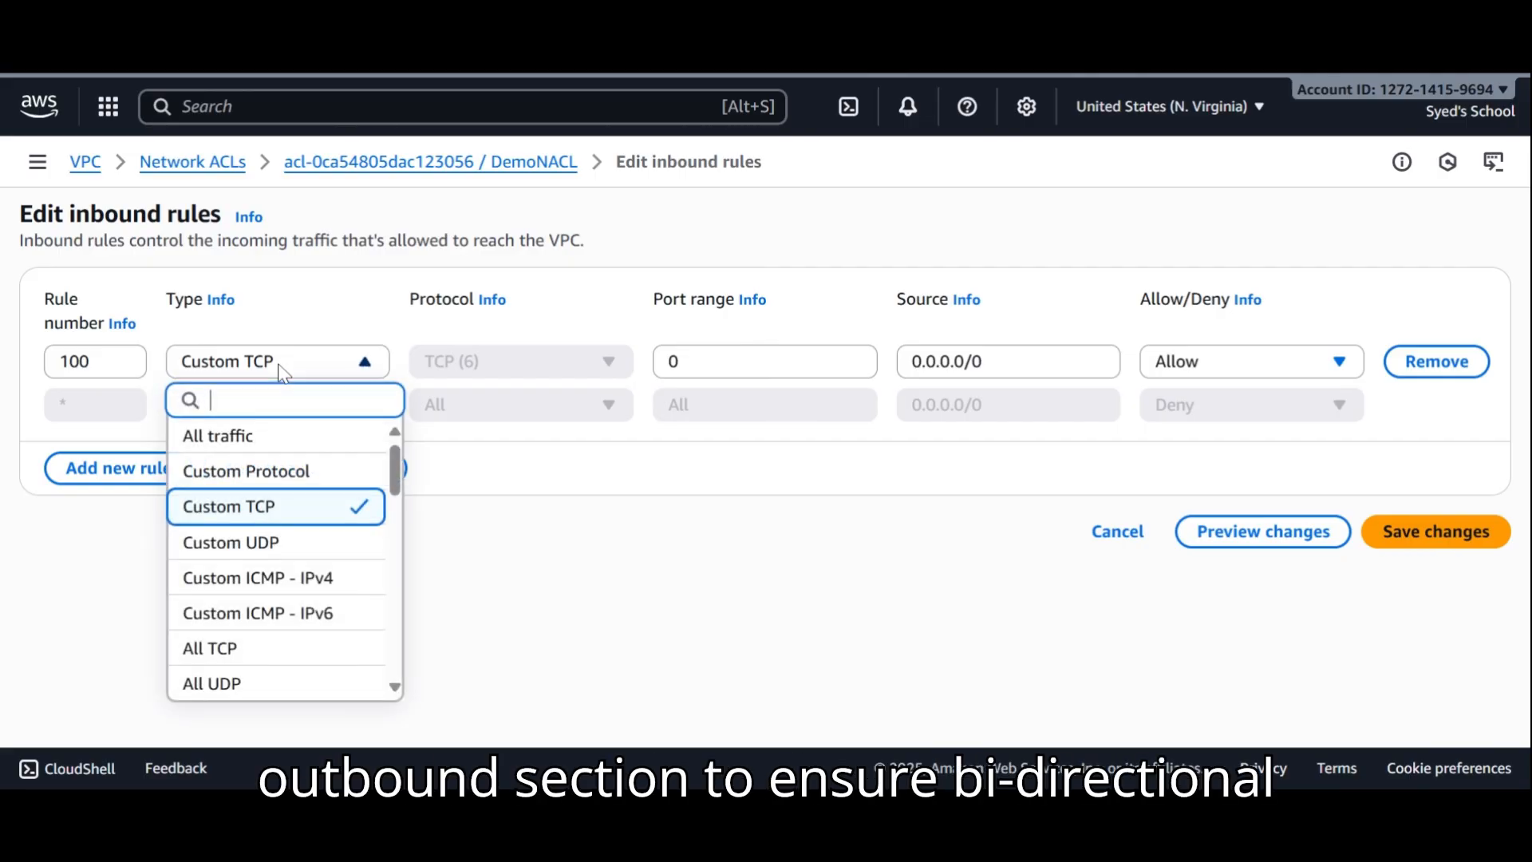
{"action": "type", "text": "http"}
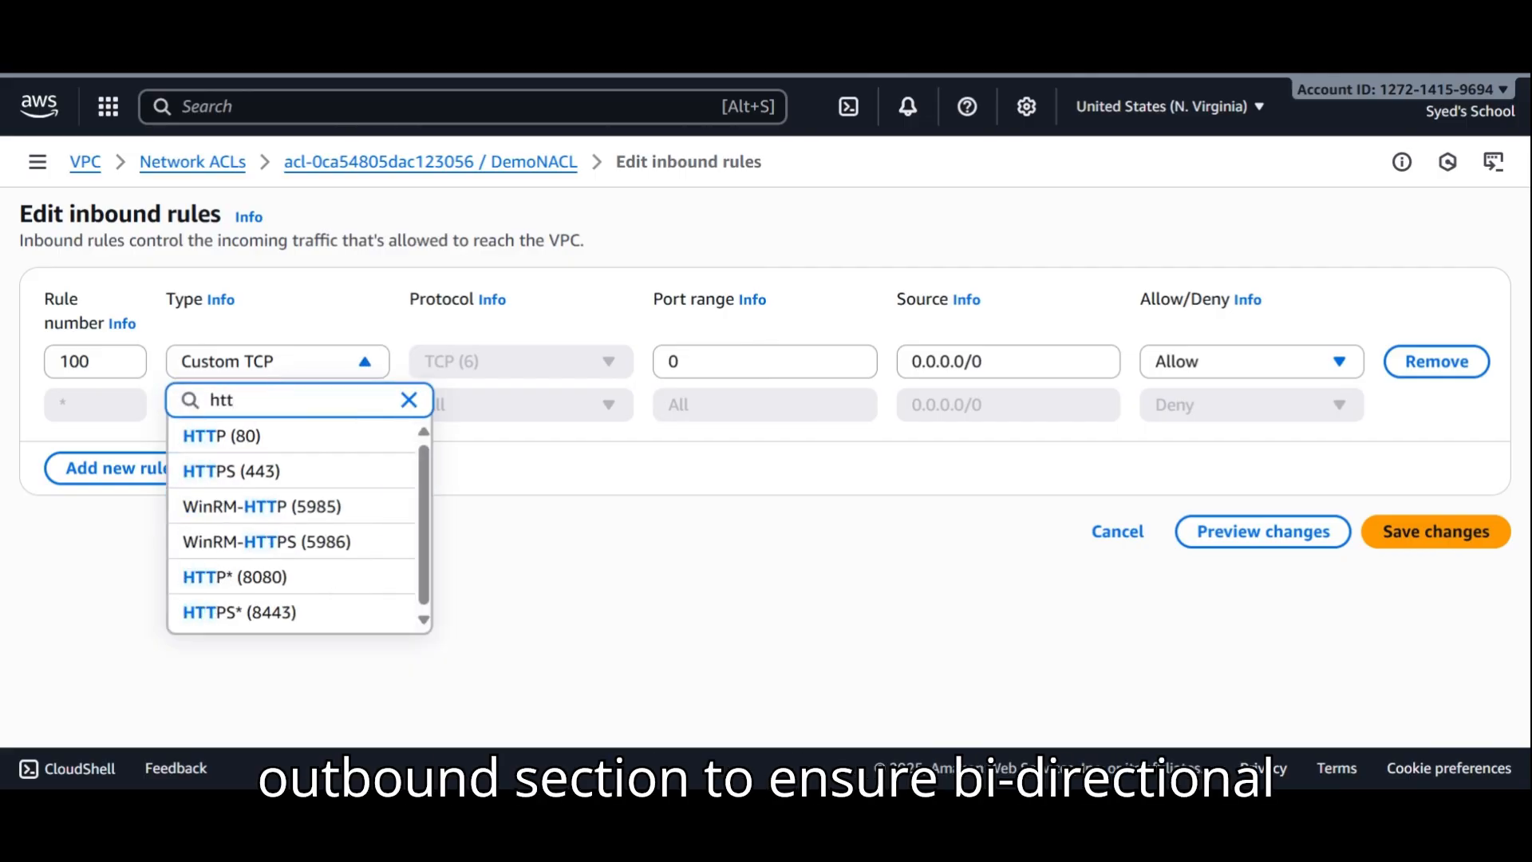
{"action": "left_click", "coordinate": [255, 440]}
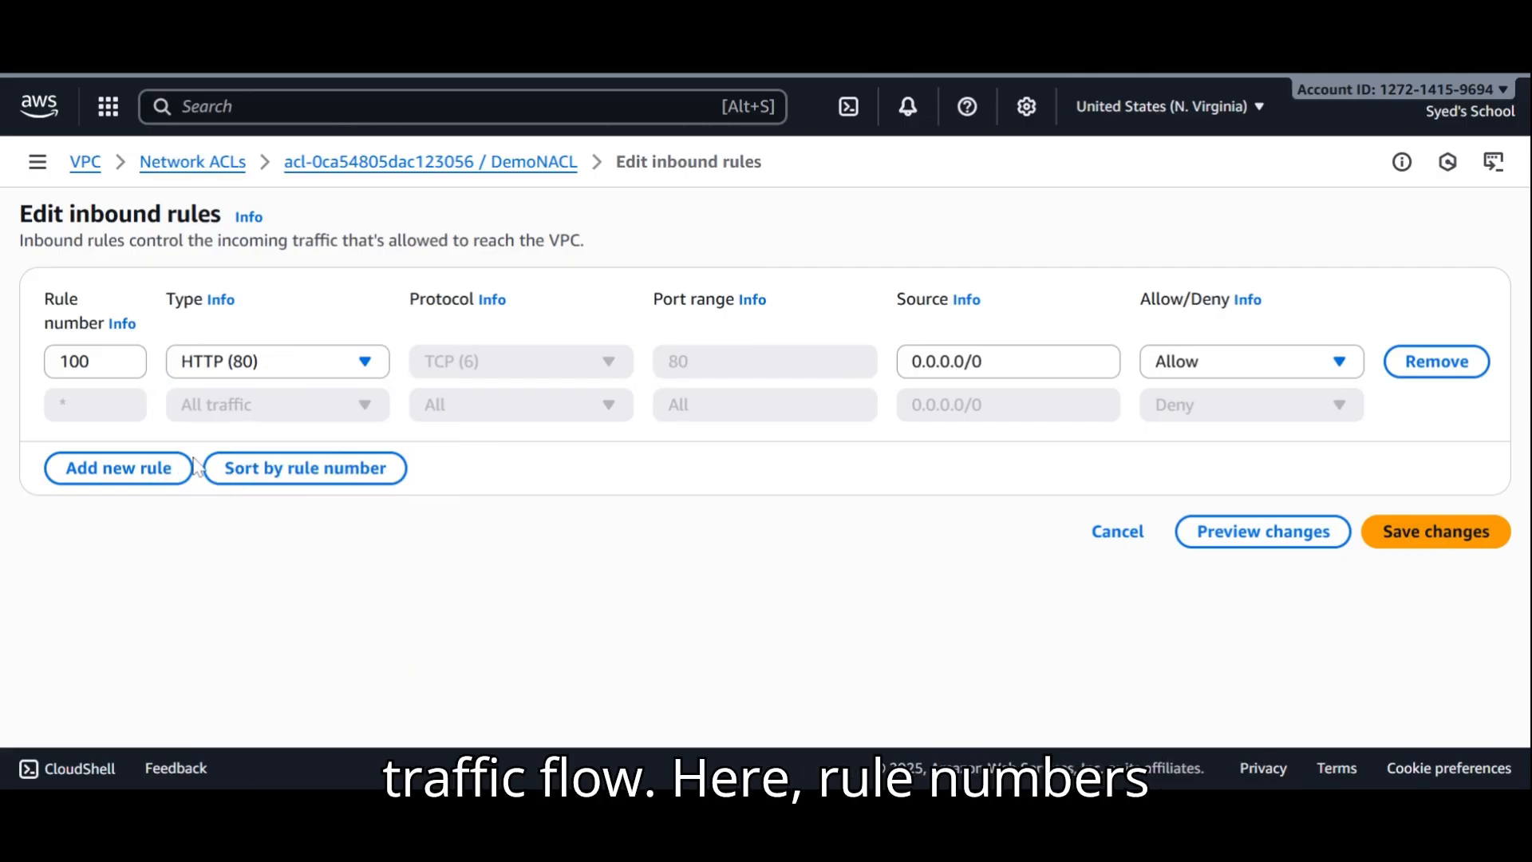
Step: Add inbound rule 110 with the type SSH (22) and save DemoNACL's inbound rule changes
{"action": "left_click", "coordinate": [127, 467]}
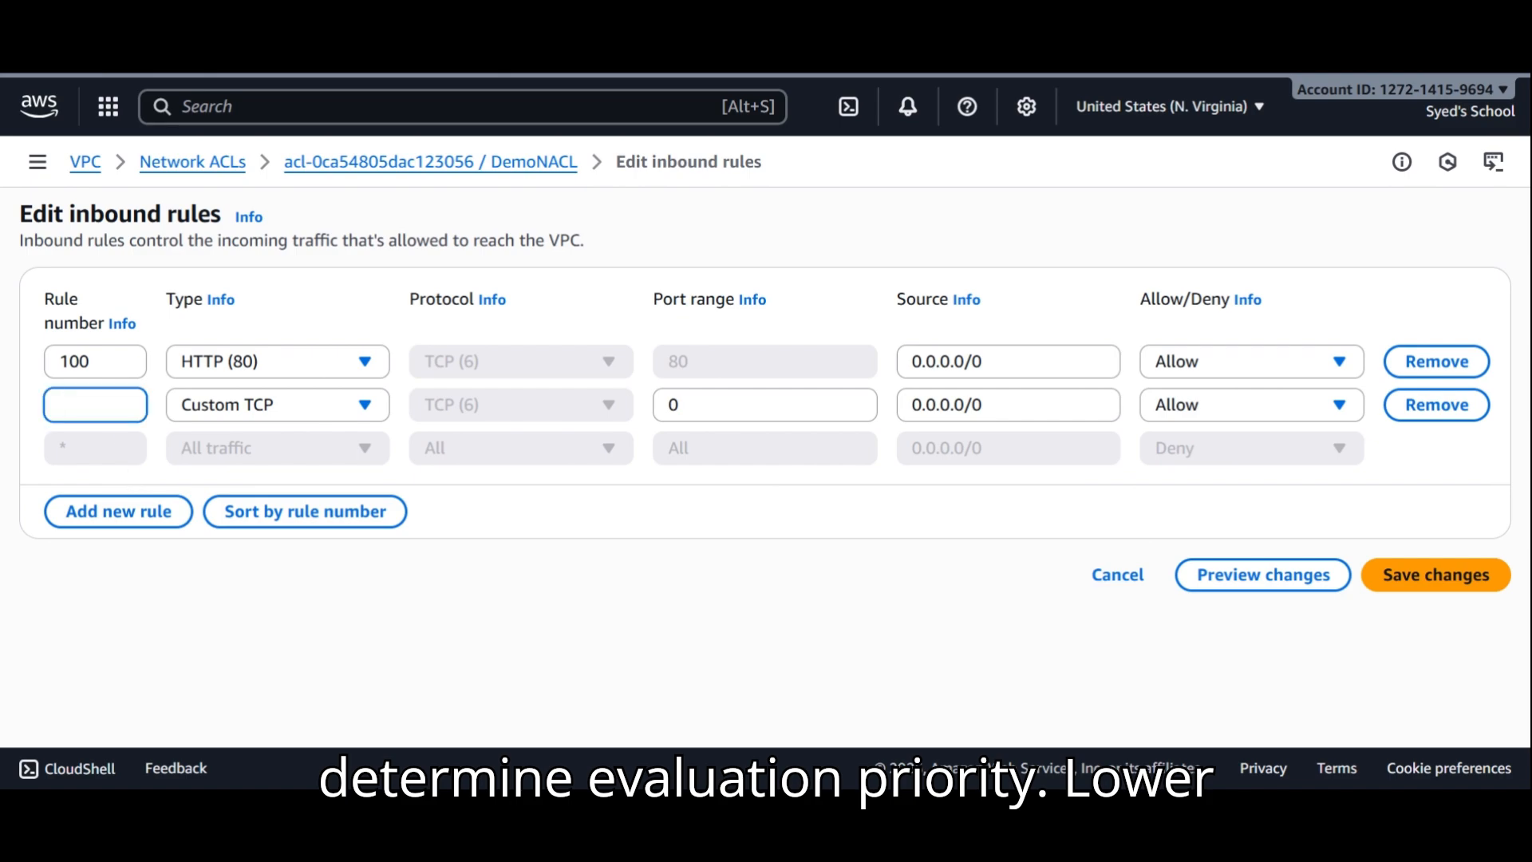
{"action": "type", "text": "110"}
{"action": "left_click", "coordinate": [186, 415]}
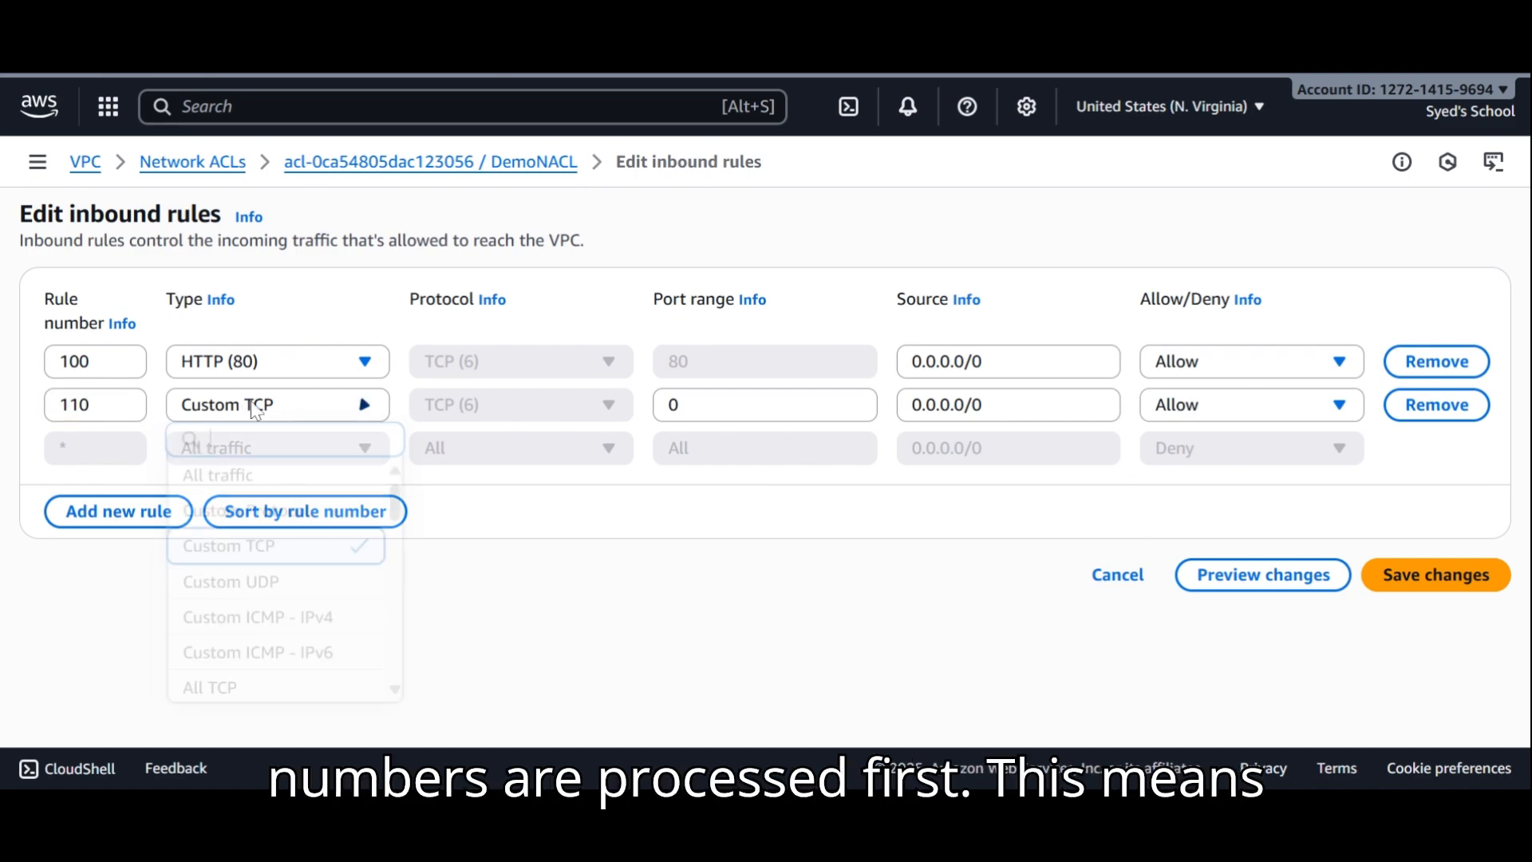
{"action": "type", "text": "ssj"}
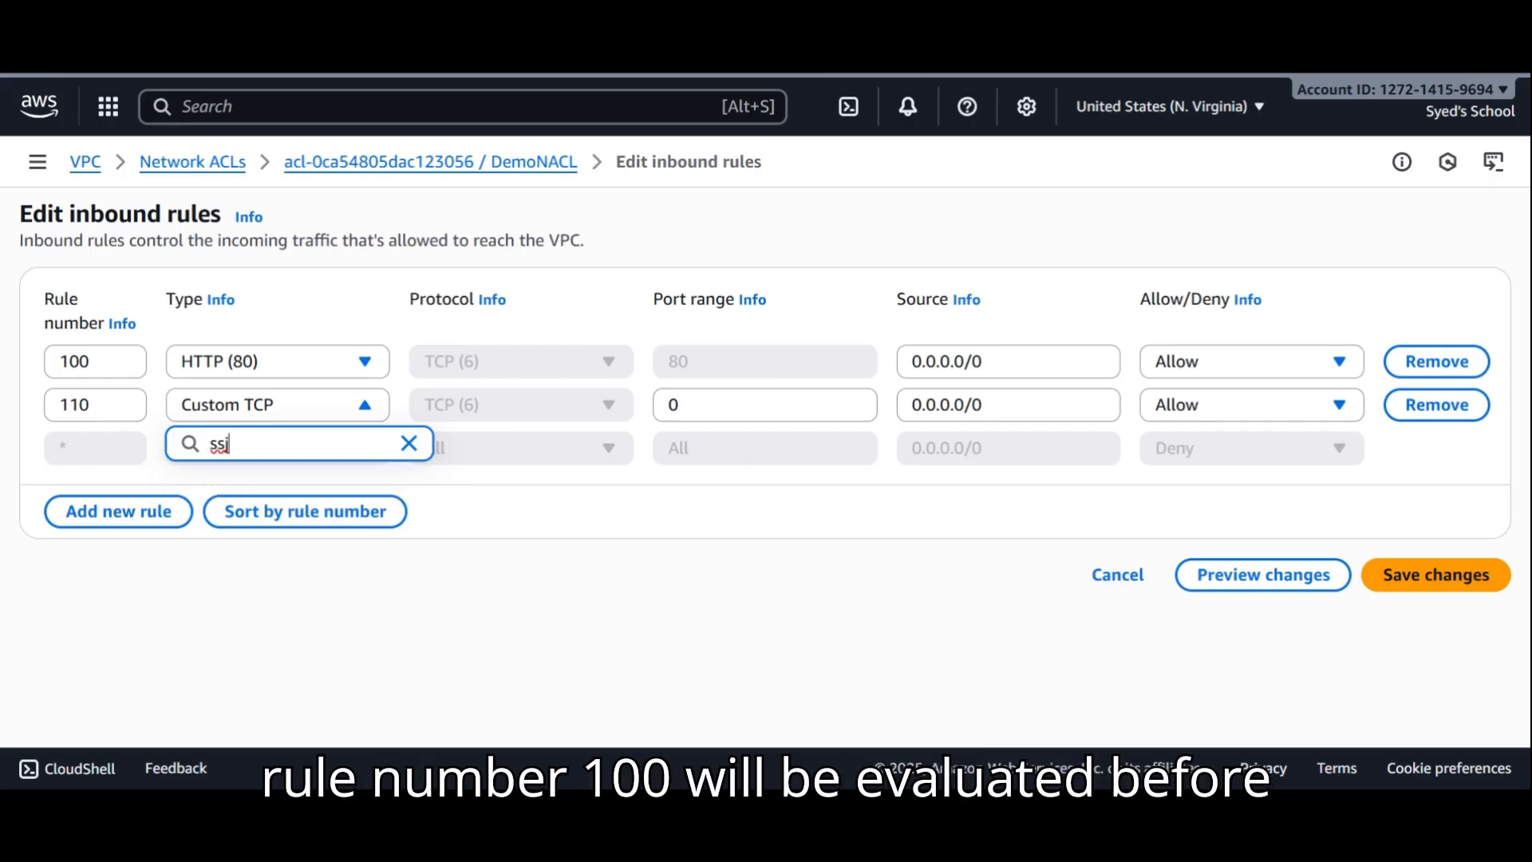
{"action": "key", "text": "BackSpace"}
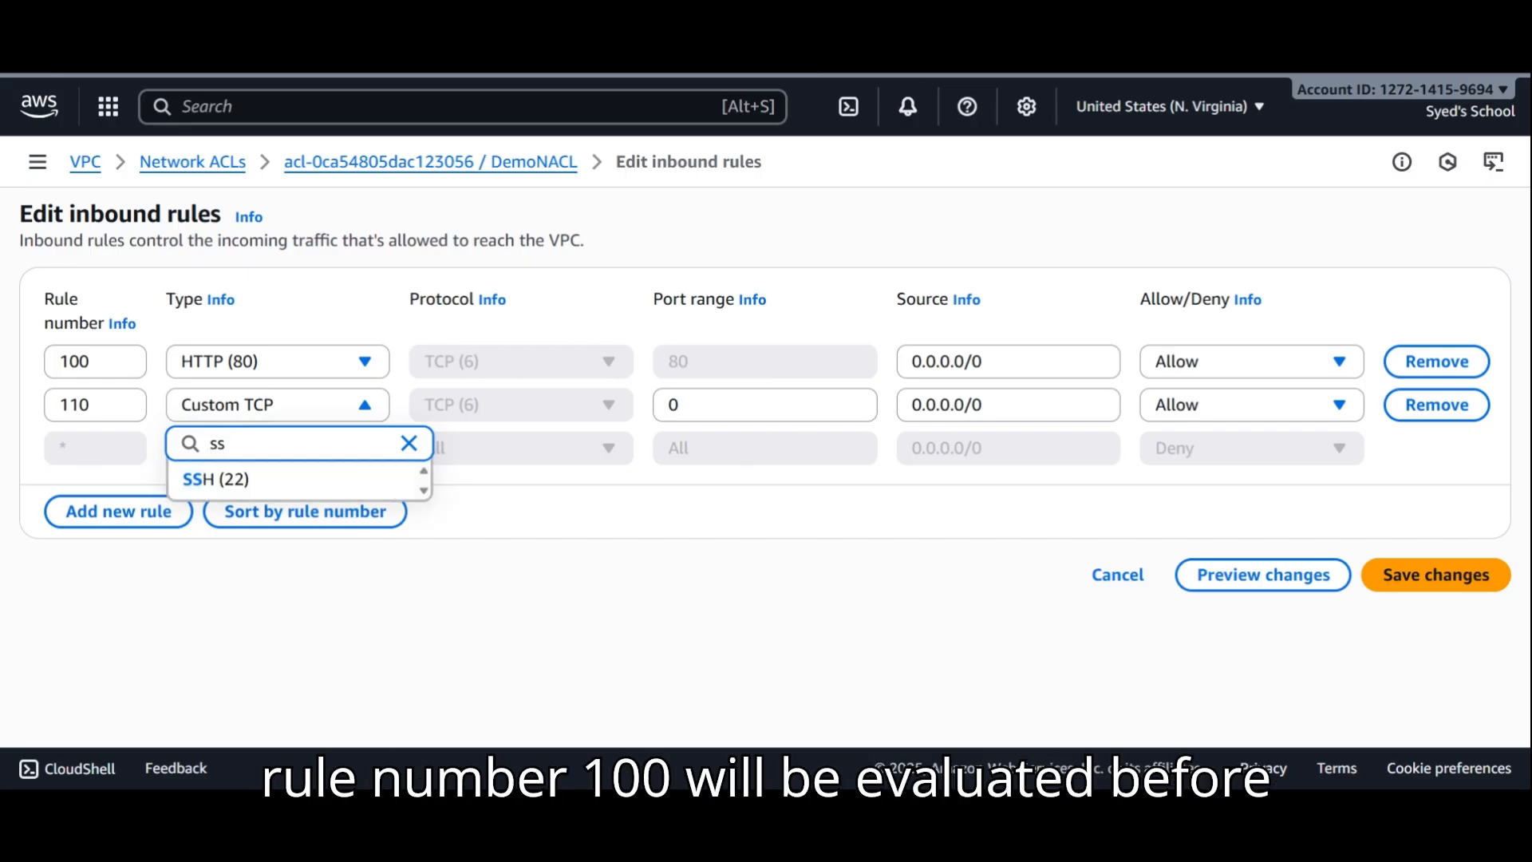
{"action": "left_click", "coordinate": [230, 477]}
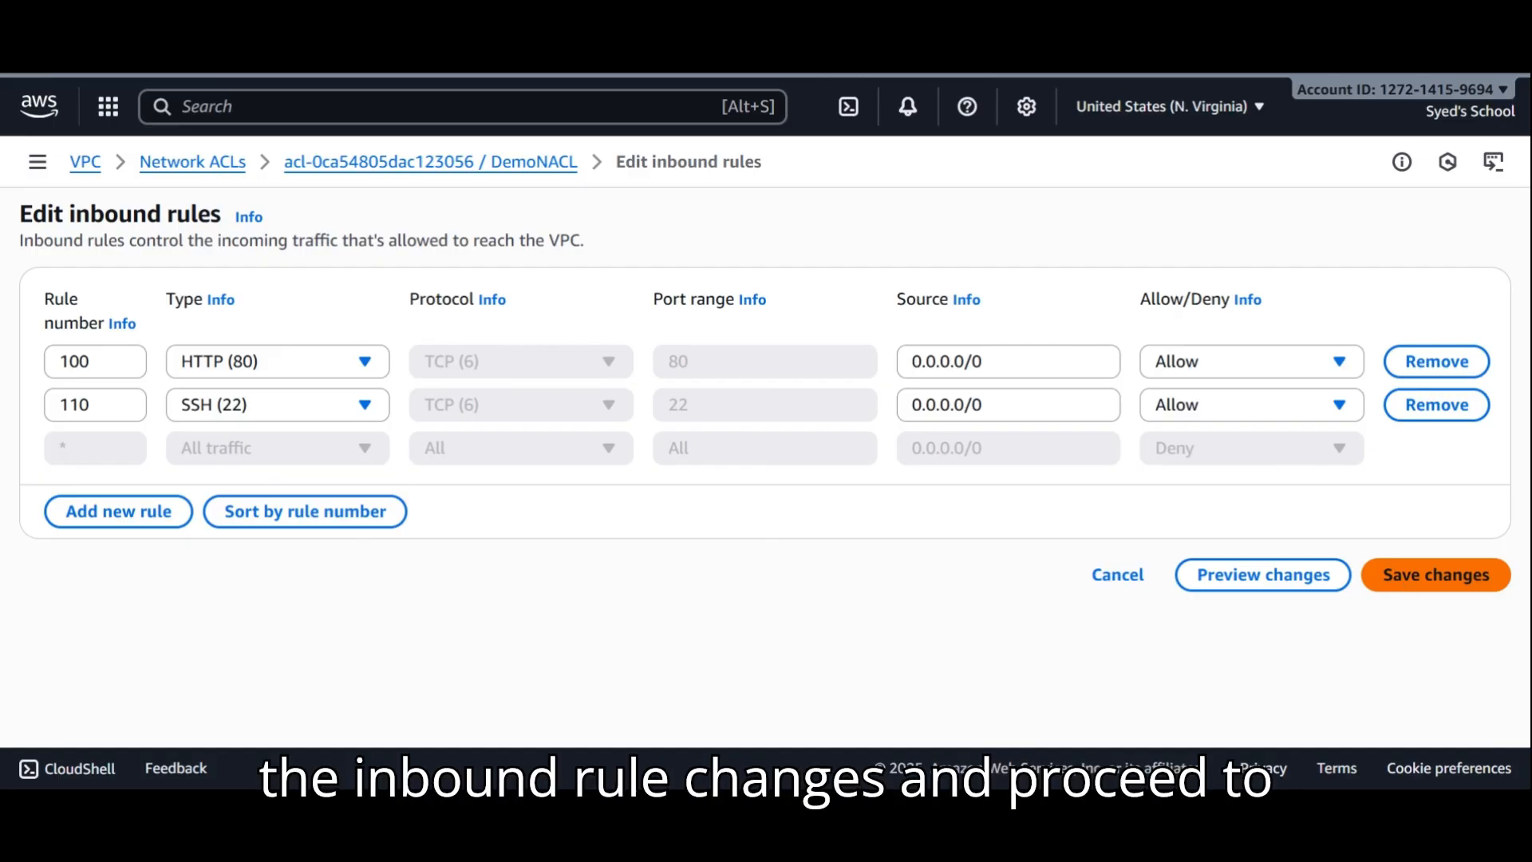
{"action": "left_click", "coordinate": [1404, 576]}
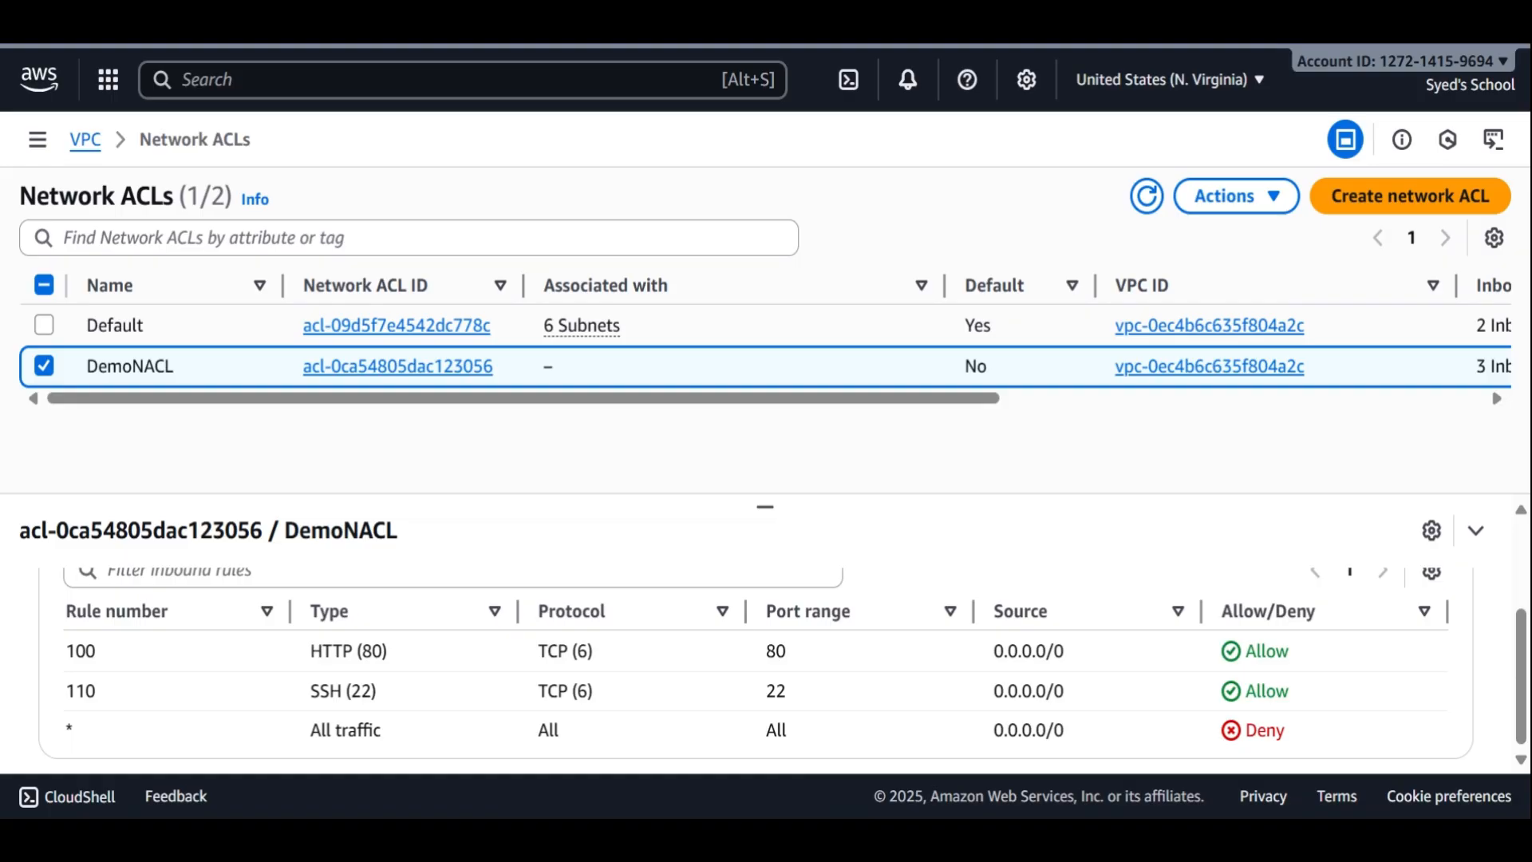
Step: Add outbound rules 100 for HTTP (80) and 110 for SSH (22) to DemoNACL, both allowing 0.0.0.0/0, and check the saved rules
{"action": "scroll", "coordinate": [718, 673], "scroll_direction": "up", "scroll_amount": 3}
{"action": "left_click", "coordinate": [441, 608]}
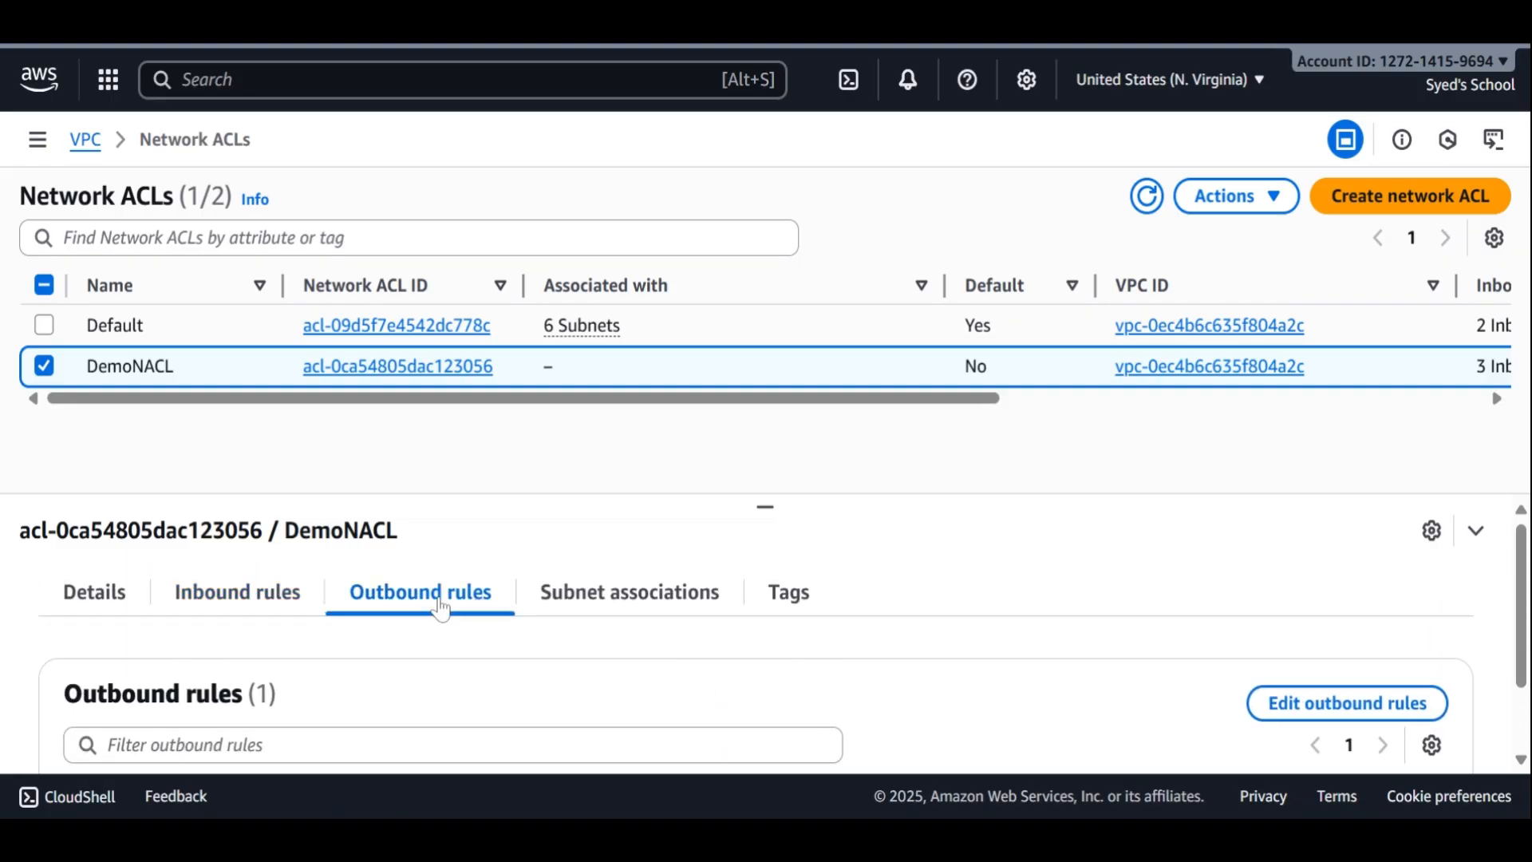
{"action": "scroll", "coordinate": [557, 691], "scroll_direction": "down", "scroll_amount": 1}
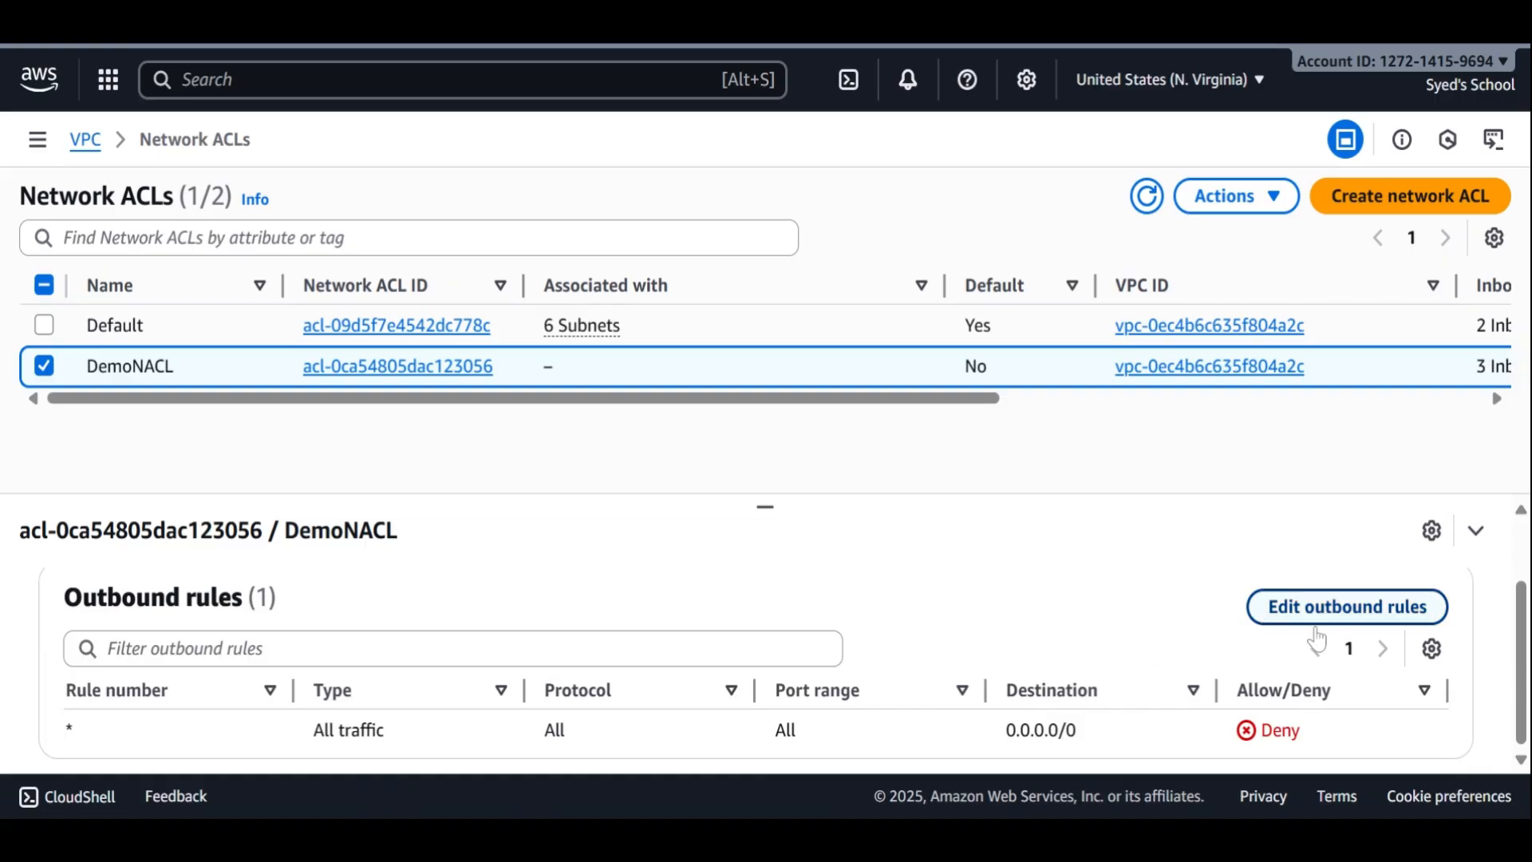
{"action": "left_click", "coordinate": [1351, 618]}
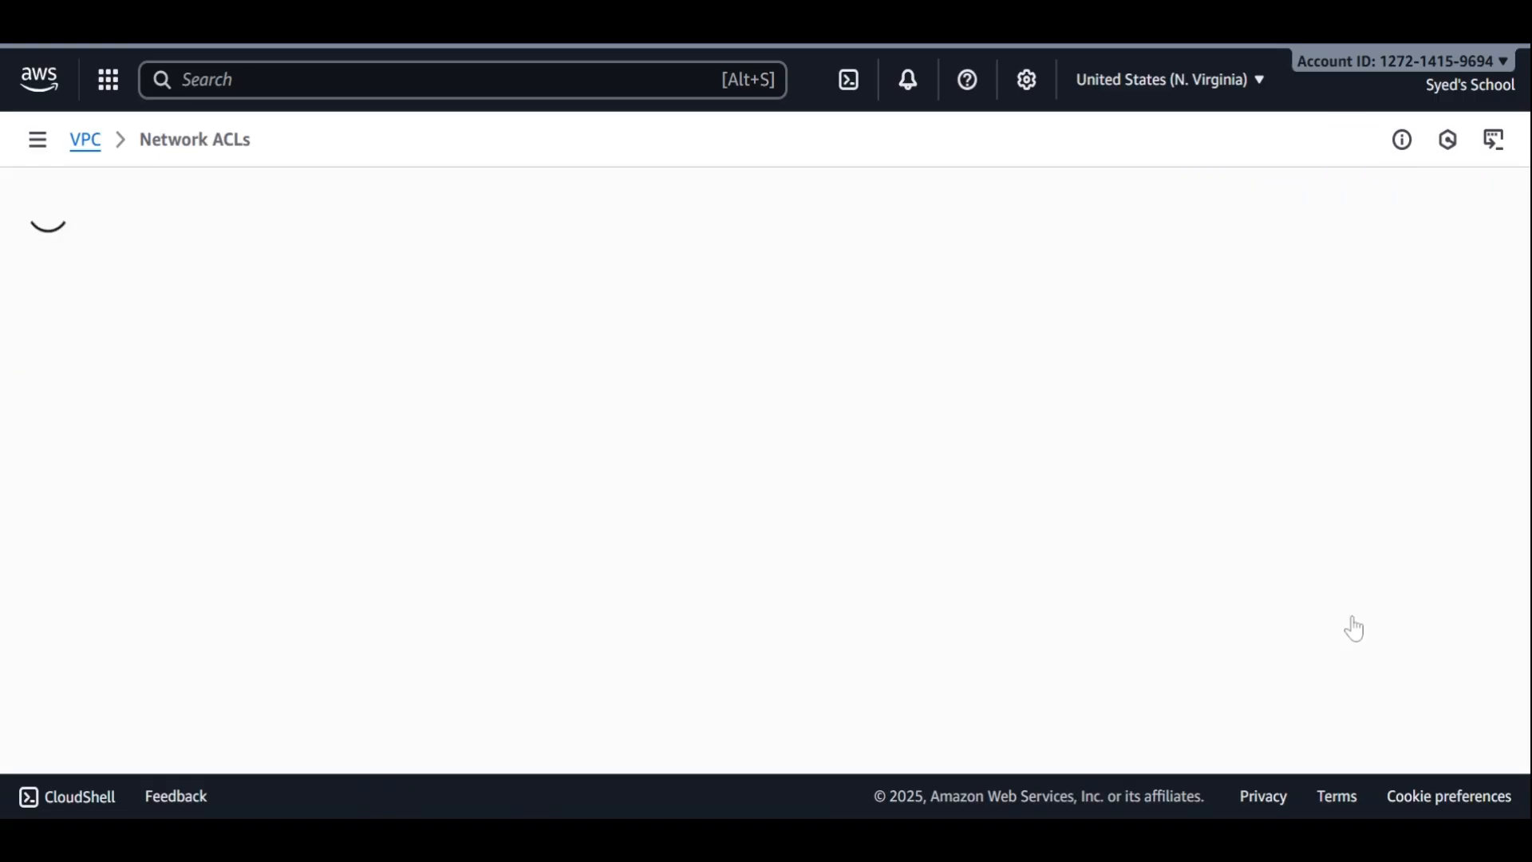
{"action": "left_click", "coordinate": [1427, 592]}
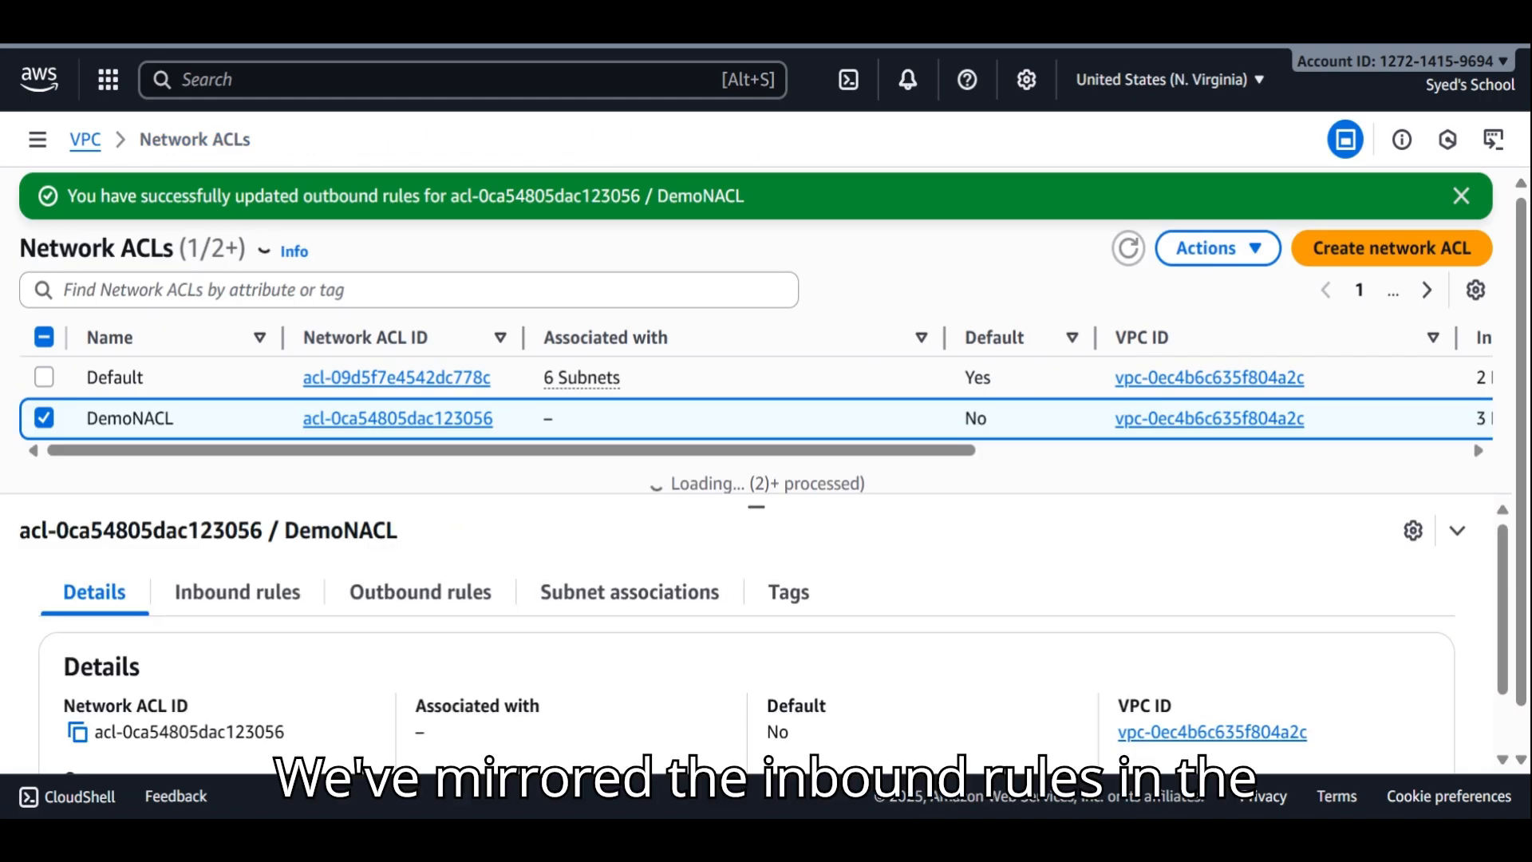
{"action": "left_click", "coordinate": [439, 594]}
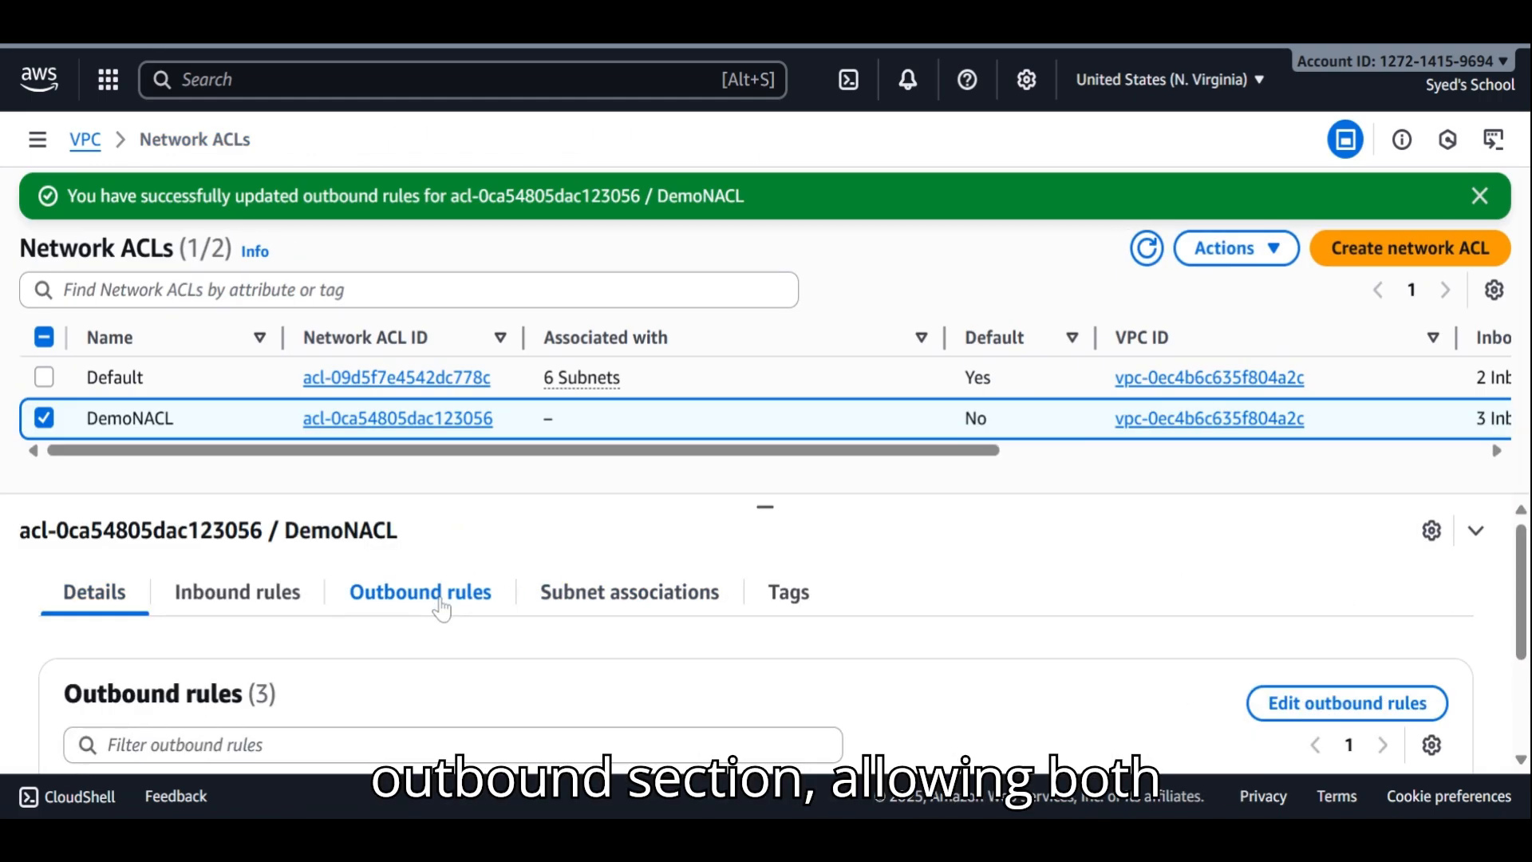
{"action": "scroll", "coordinate": [776, 684], "scroll_direction": "down", "scroll_amount": 2}
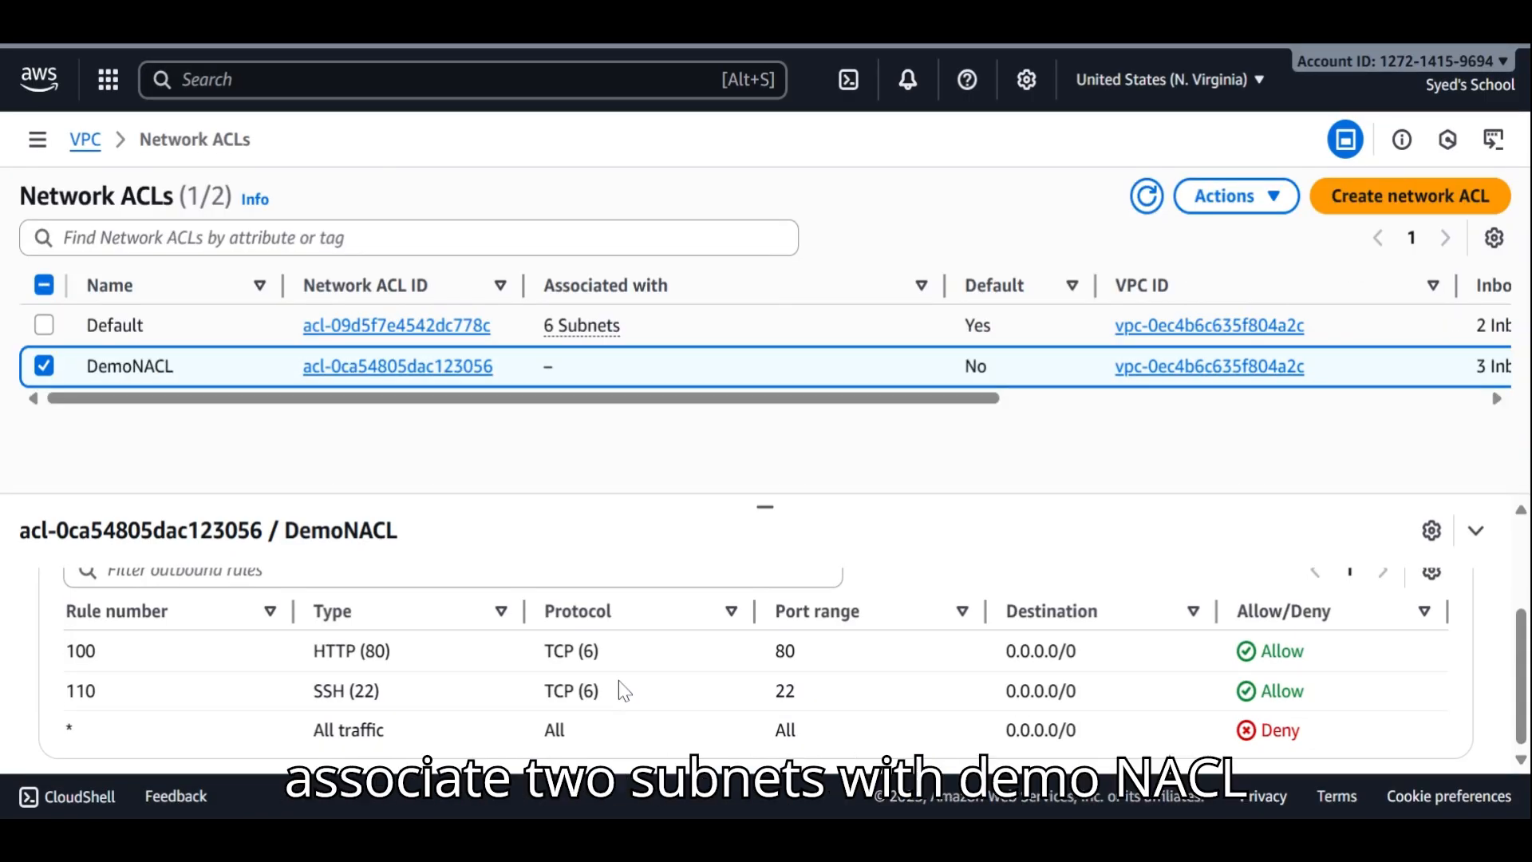
Step: Associate the subnets Demo NACL1 and Demo NACL 2 with DemoNACL, save the changes, and check its subnet associations
{"action": "scroll", "coordinate": [620, 683], "scroll_direction": "up", "scroll_amount": 3}
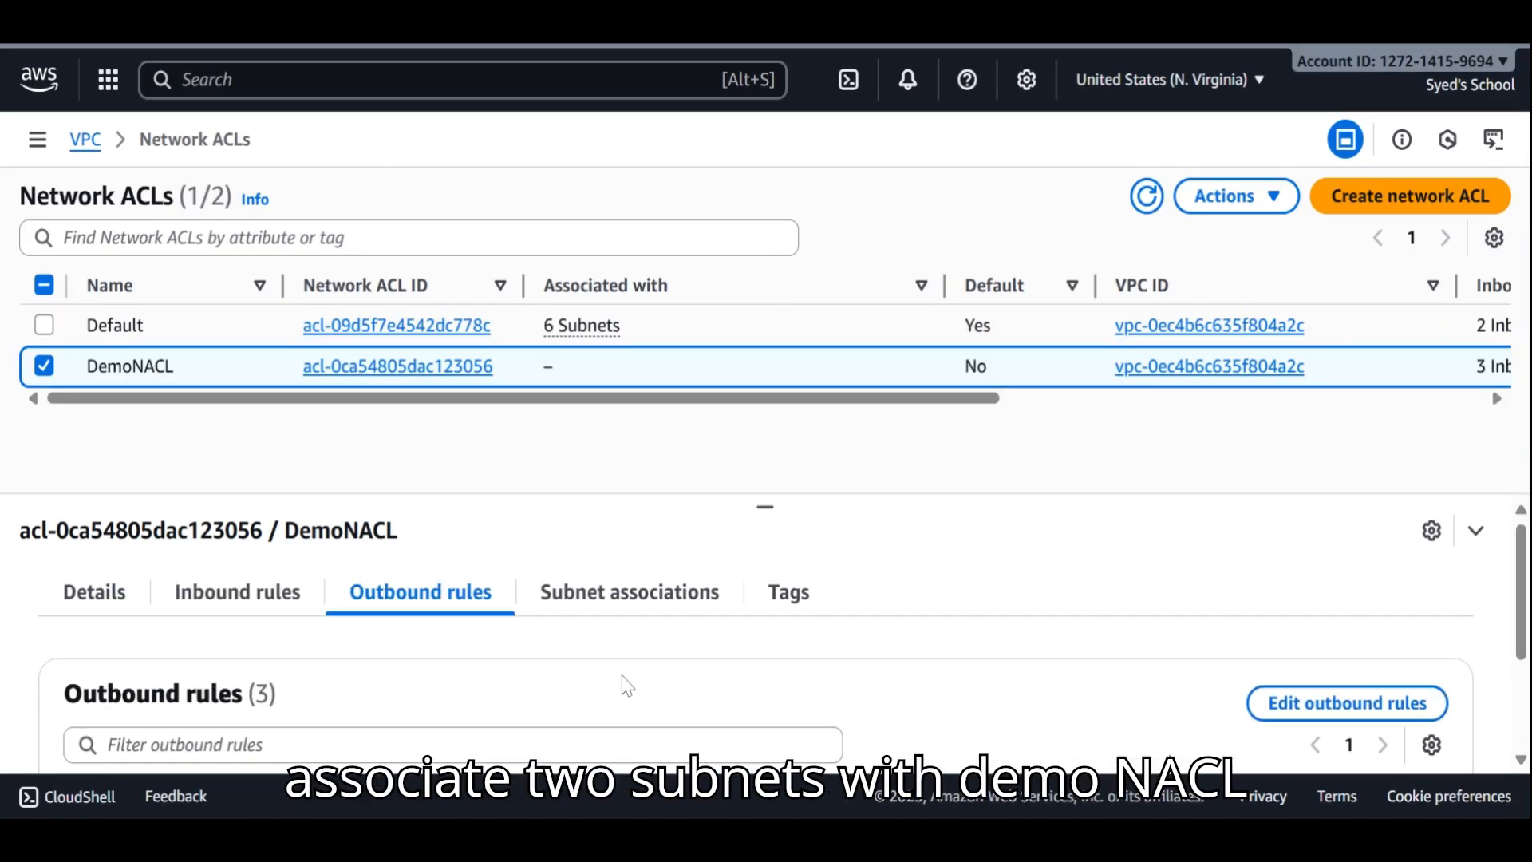
{"action": "left_click", "coordinate": [632, 603]}
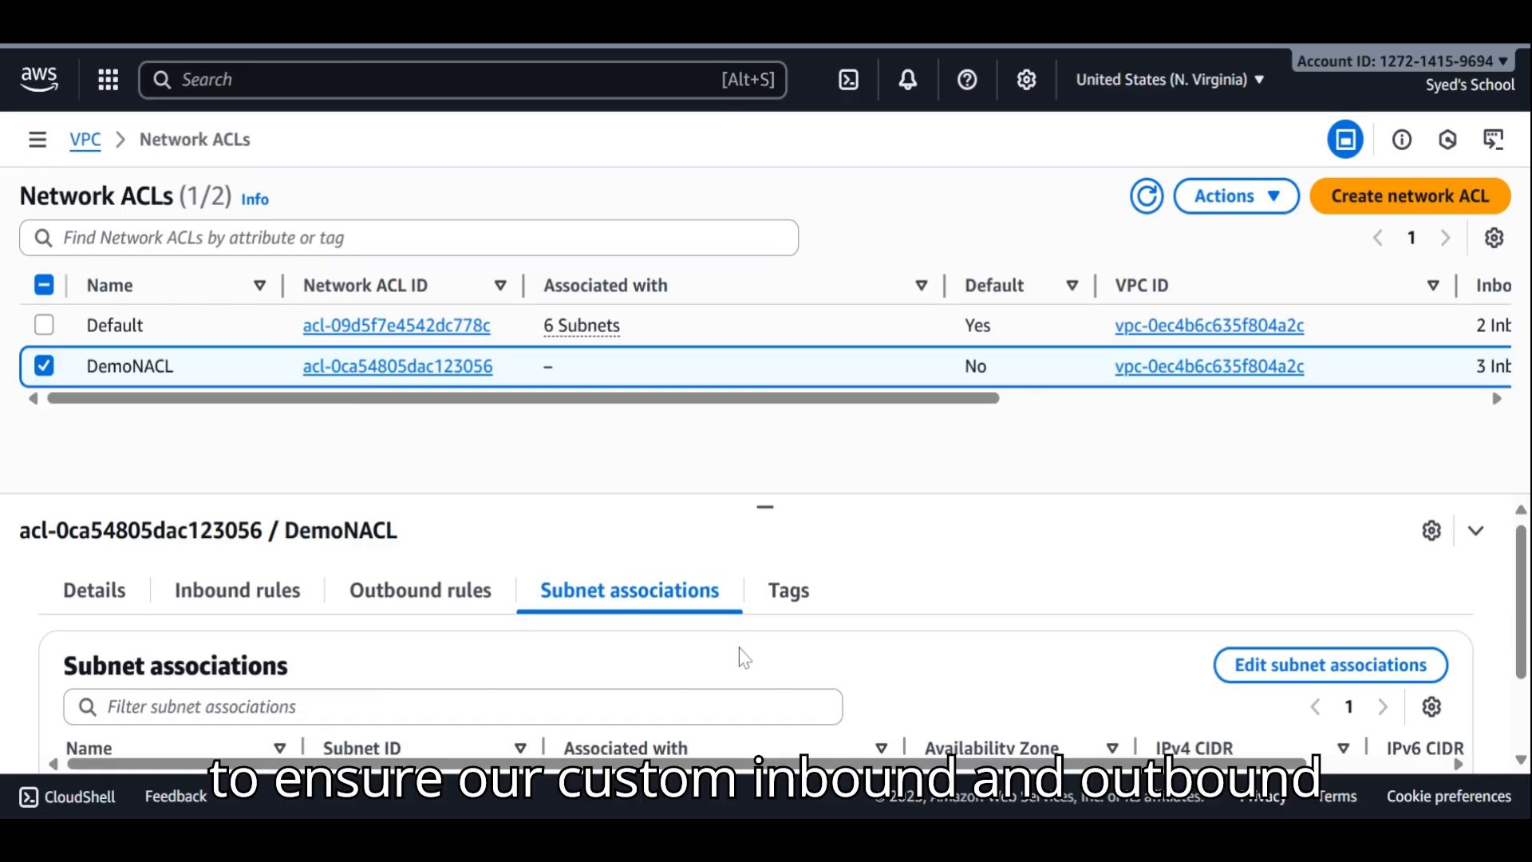
{"action": "scroll", "coordinate": [745, 650], "scroll_direction": "down", "scroll_amount": 2}
{"action": "triple_click", "coordinate": [830, 688]}
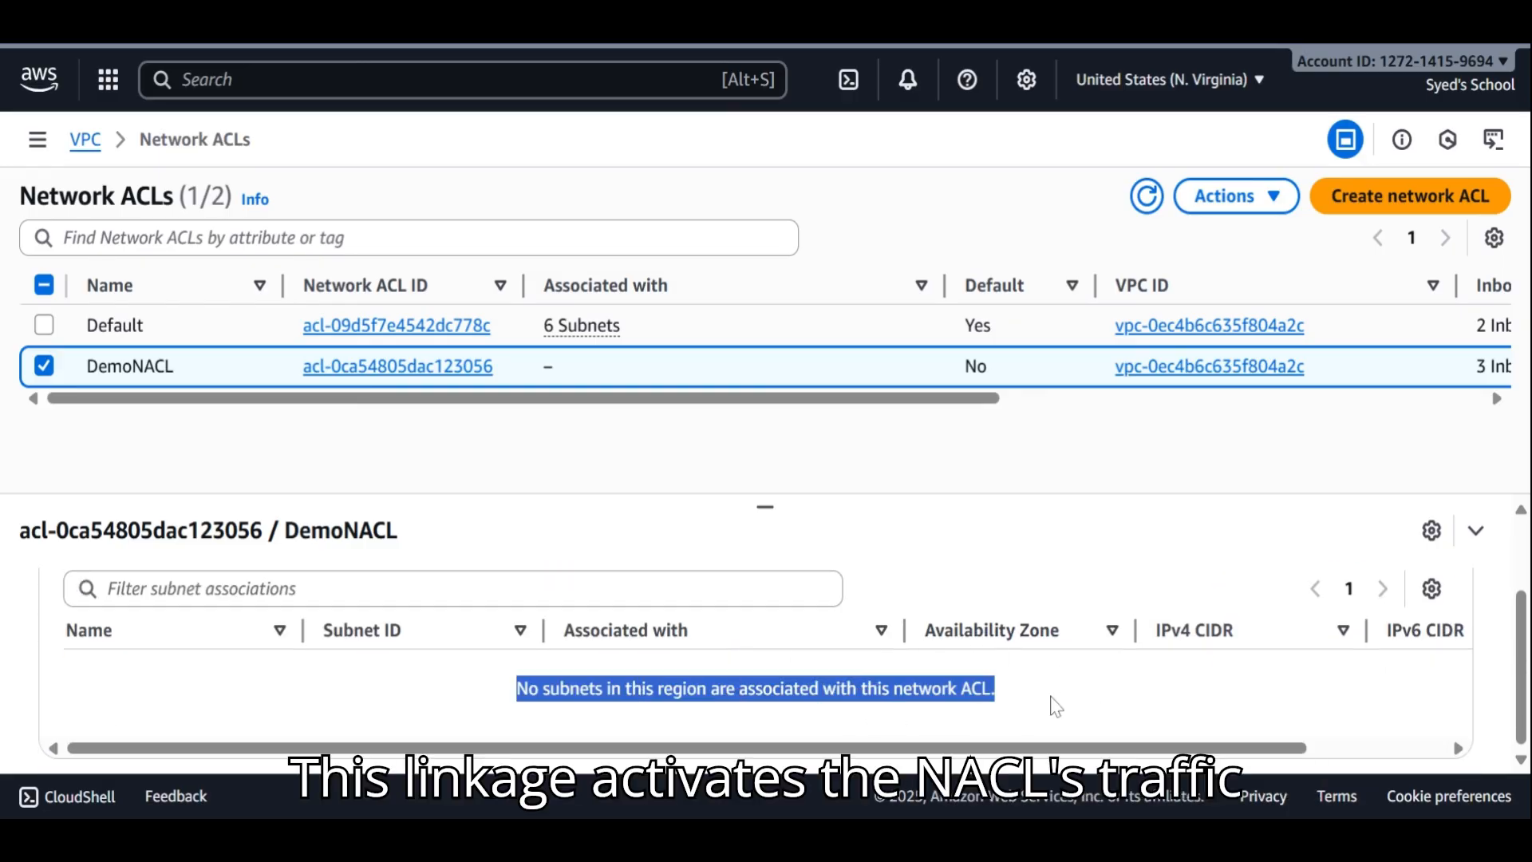
{"action": "scroll", "coordinate": [1055, 704], "scroll_direction": "up", "scroll_amount": 2}
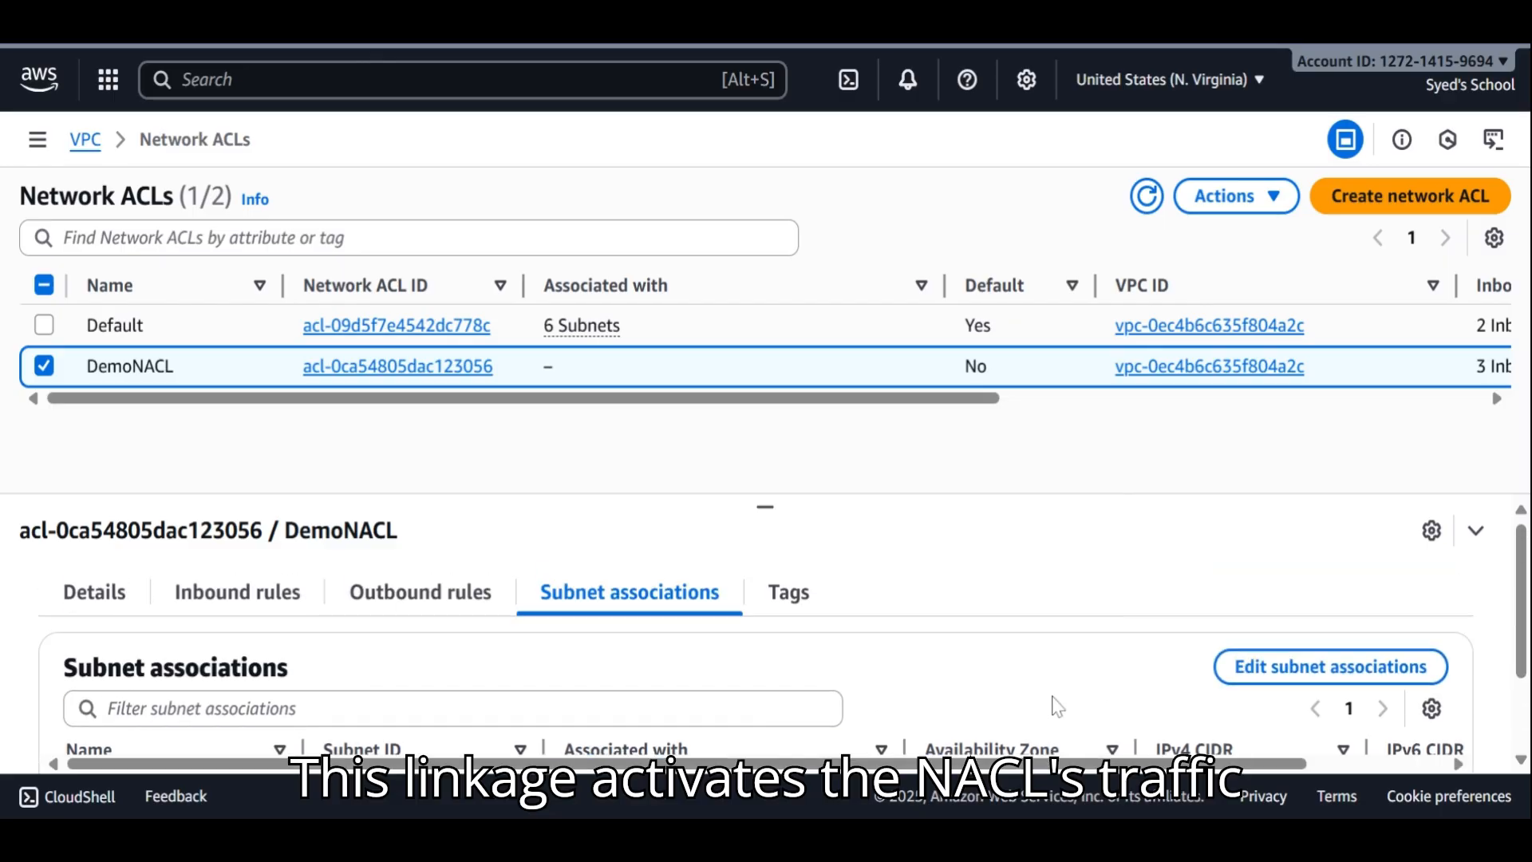
{"action": "left_click", "coordinate": [1306, 677]}
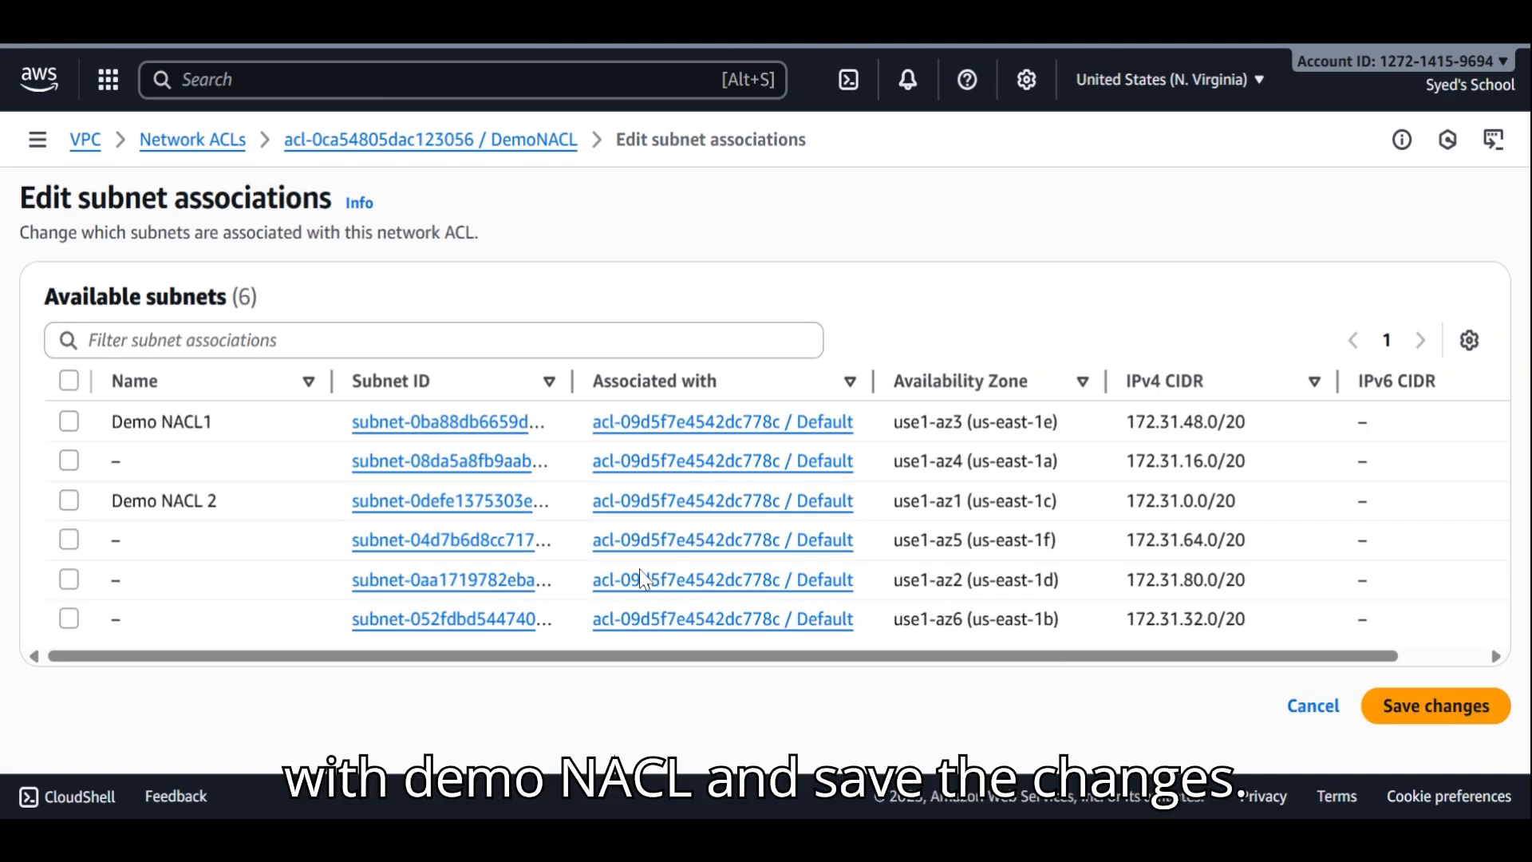
{"action": "left_click", "coordinate": [68, 421]}
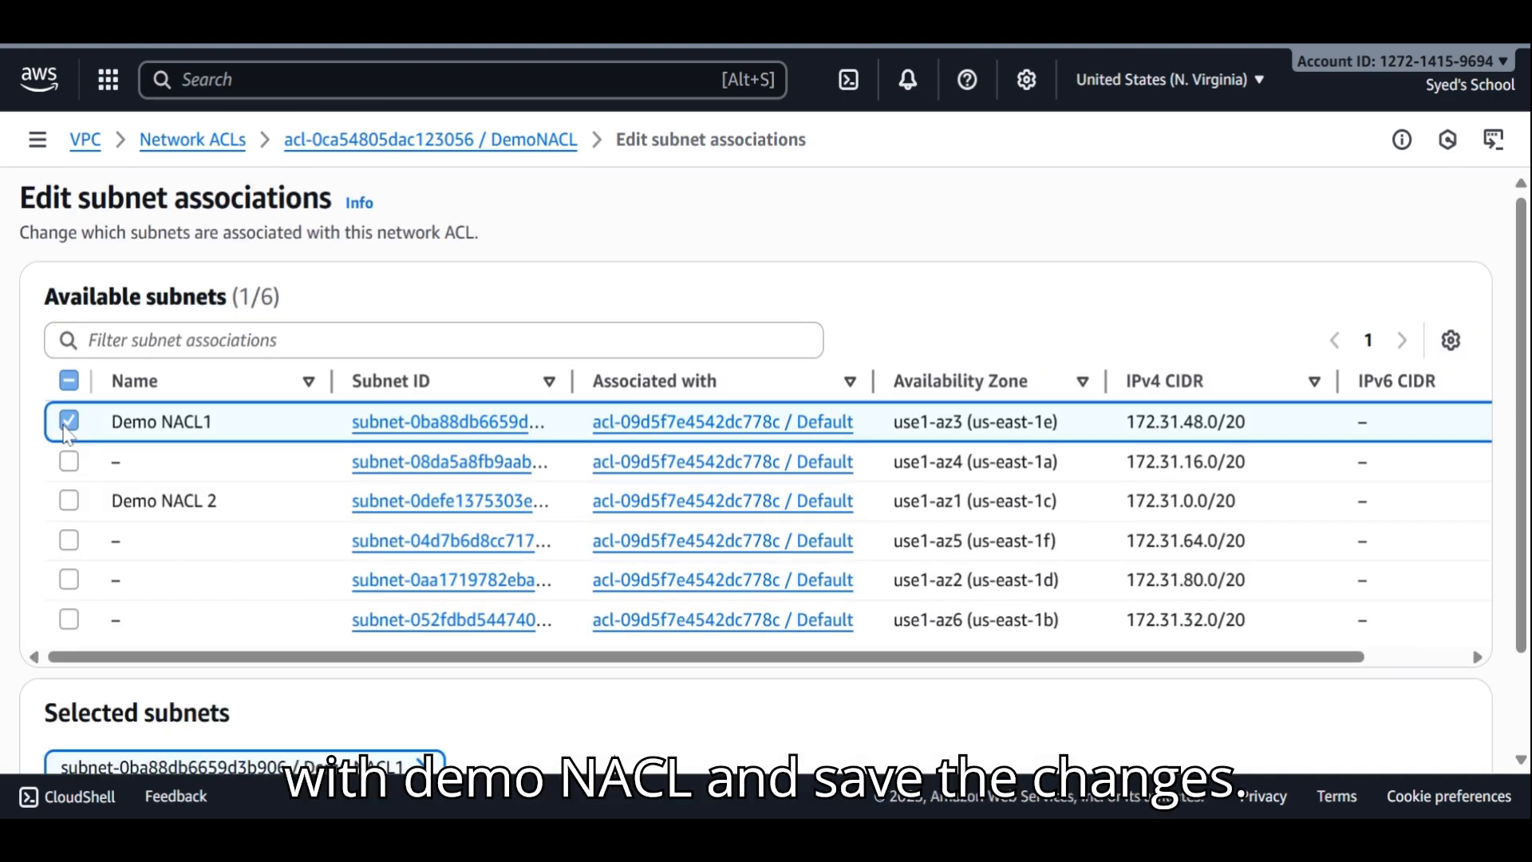
{"action": "left_click", "coordinate": [68, 501]}
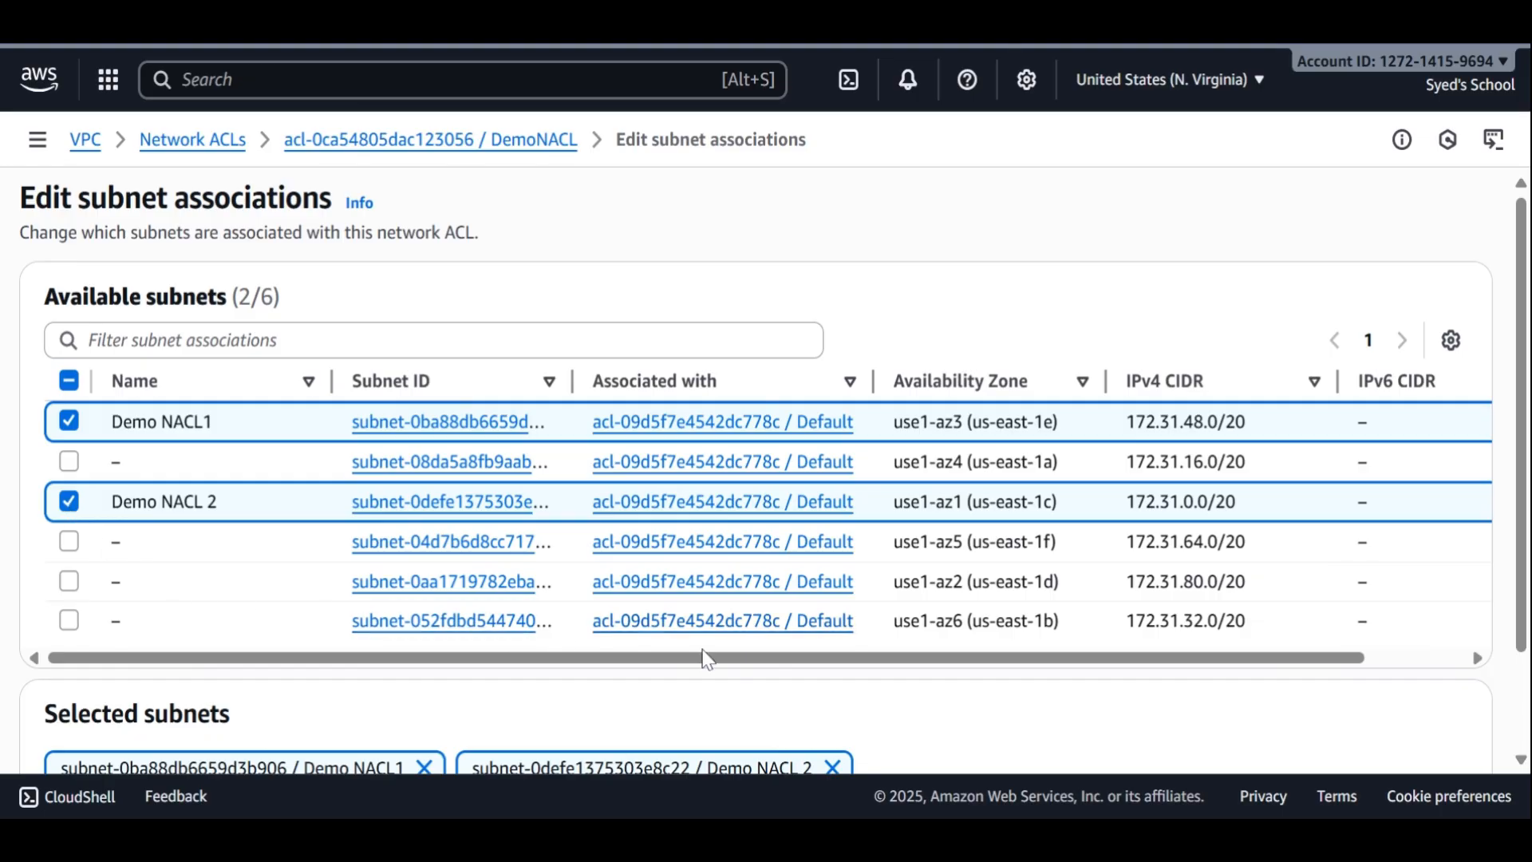
{"action": "scroll", "coordinate": [718, 659], "scroll_direction": "down", "scroll_amount": 2}
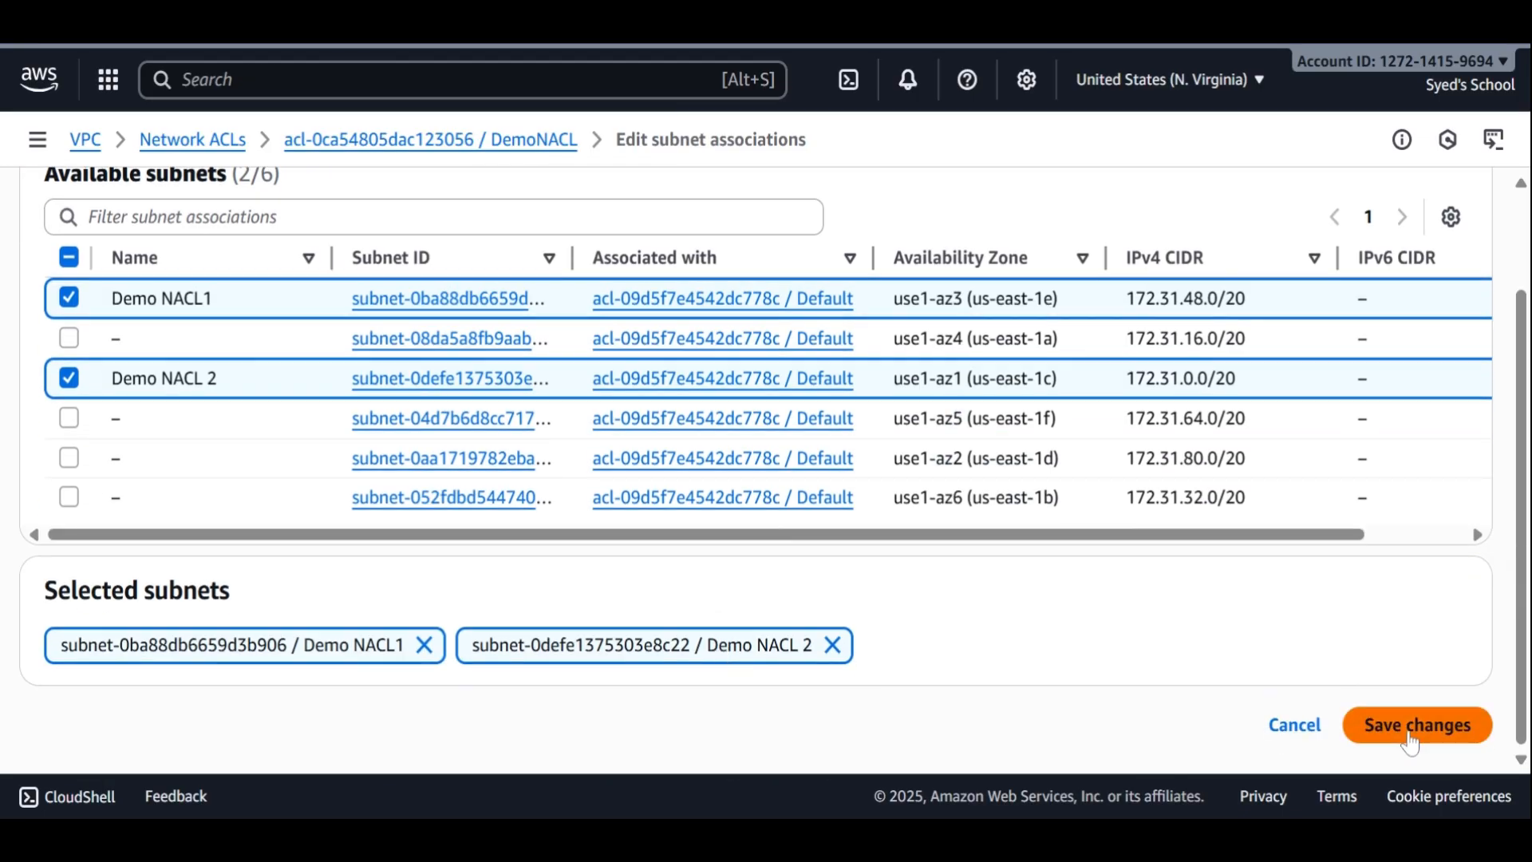
{"action": "left_click", "coordinate": [1409, 737]}
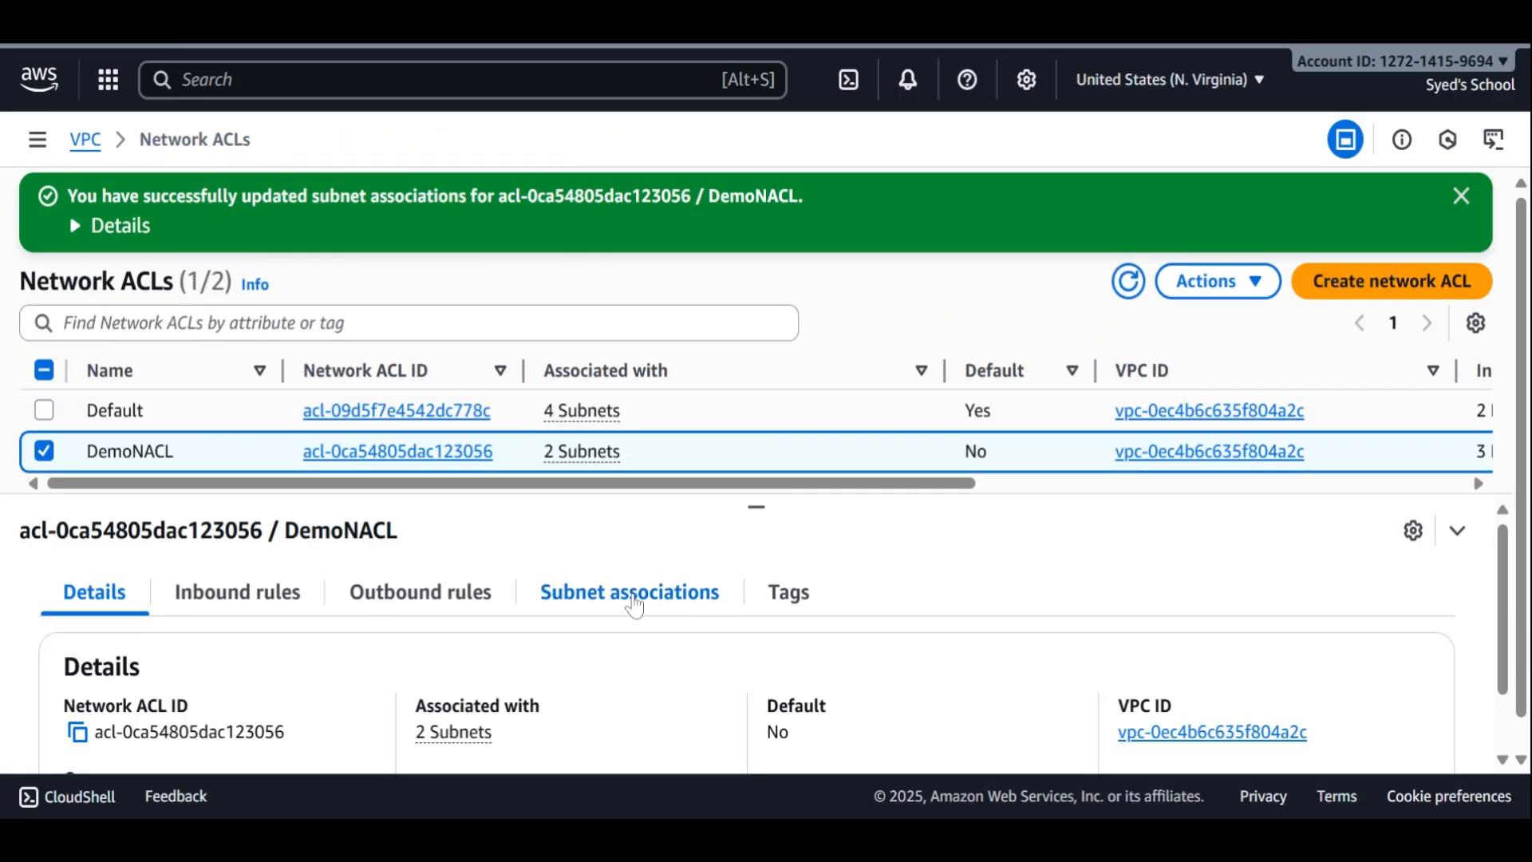
{"action": "left_click", "coordinate": [634, 606]}
{"action": "scroll", "coordinate": [643, 678], "scroll_direction": "down", "scroll_amount": 2}
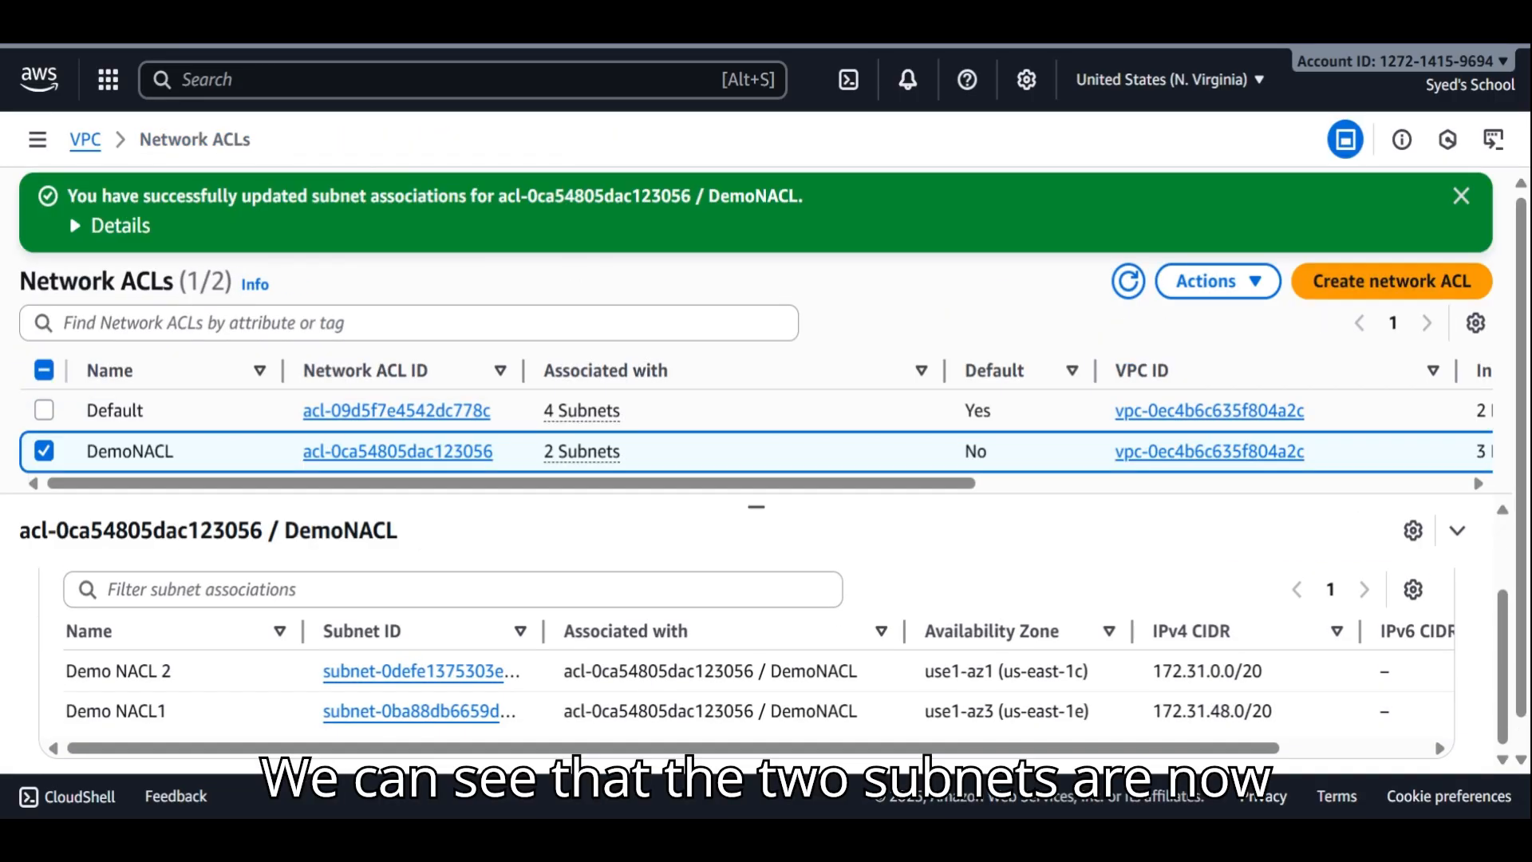